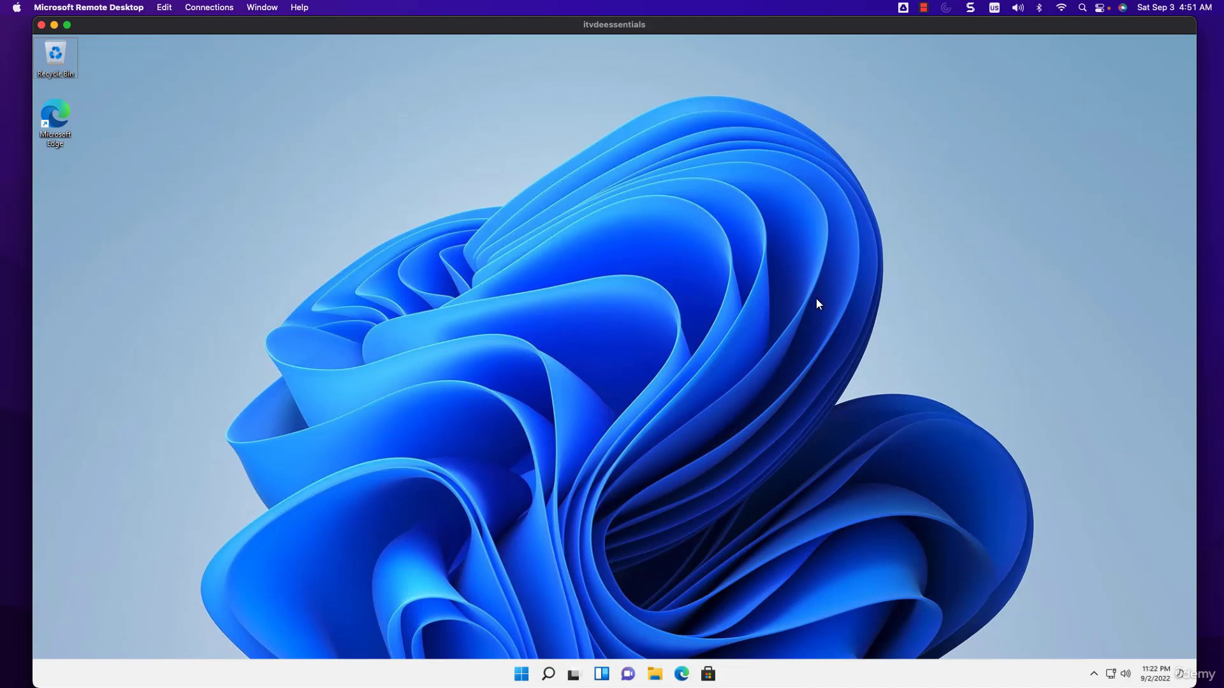
Open Microsoft Edge, go to python.org and open its Downloads page
click(682, 674)
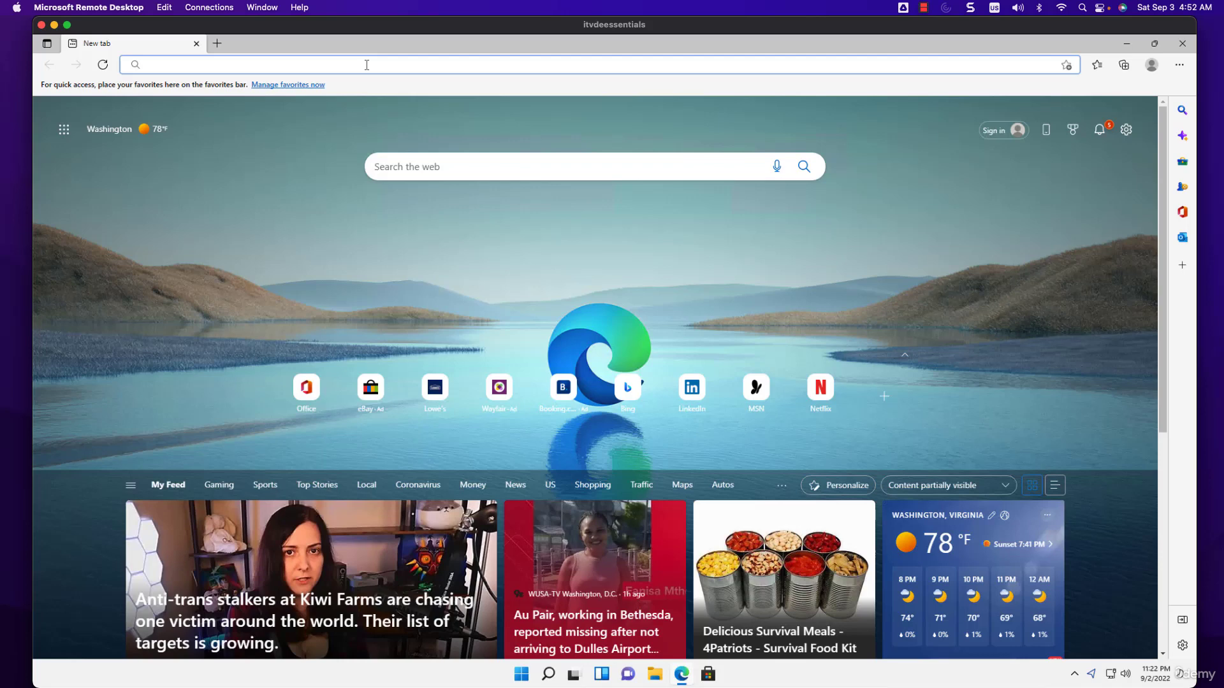
text(python.org)
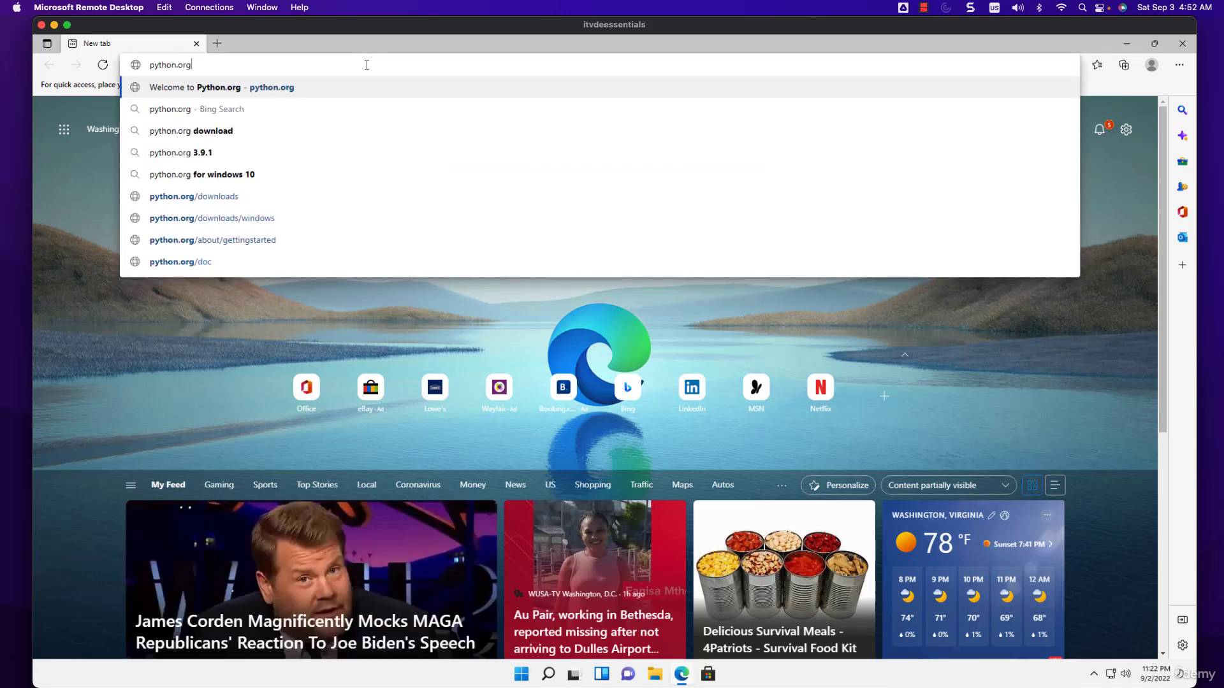
key(Return)
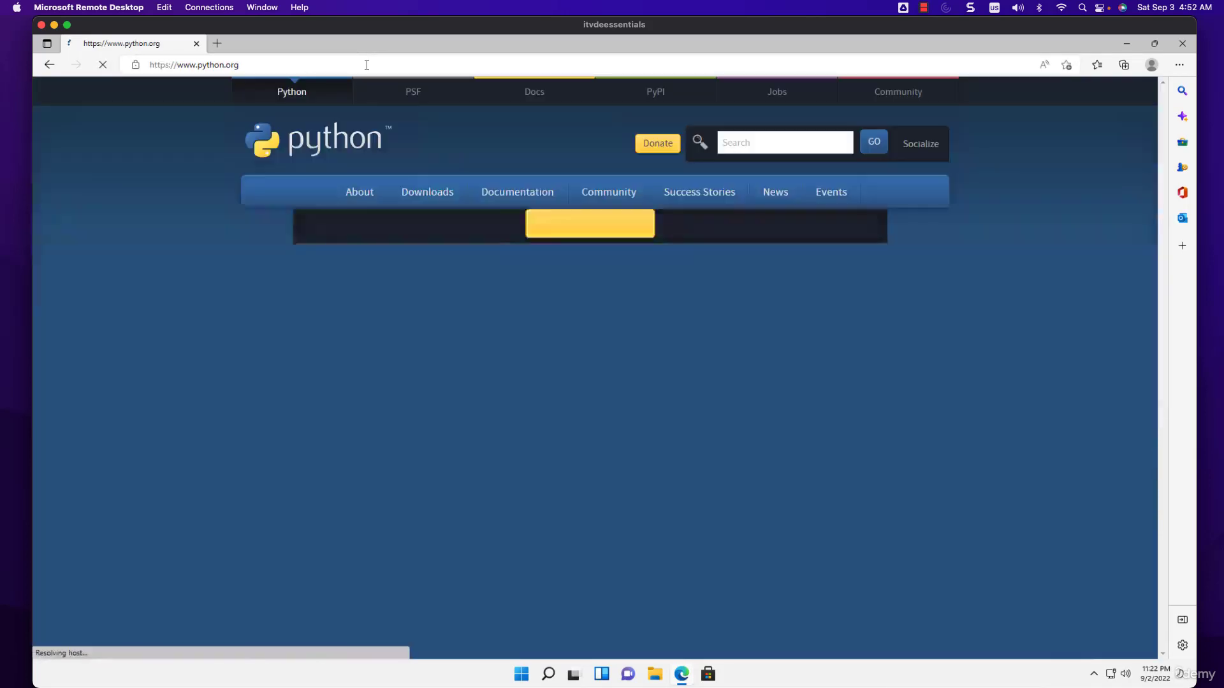
mouse_move(506, 199)
mouse_move(427, 195)
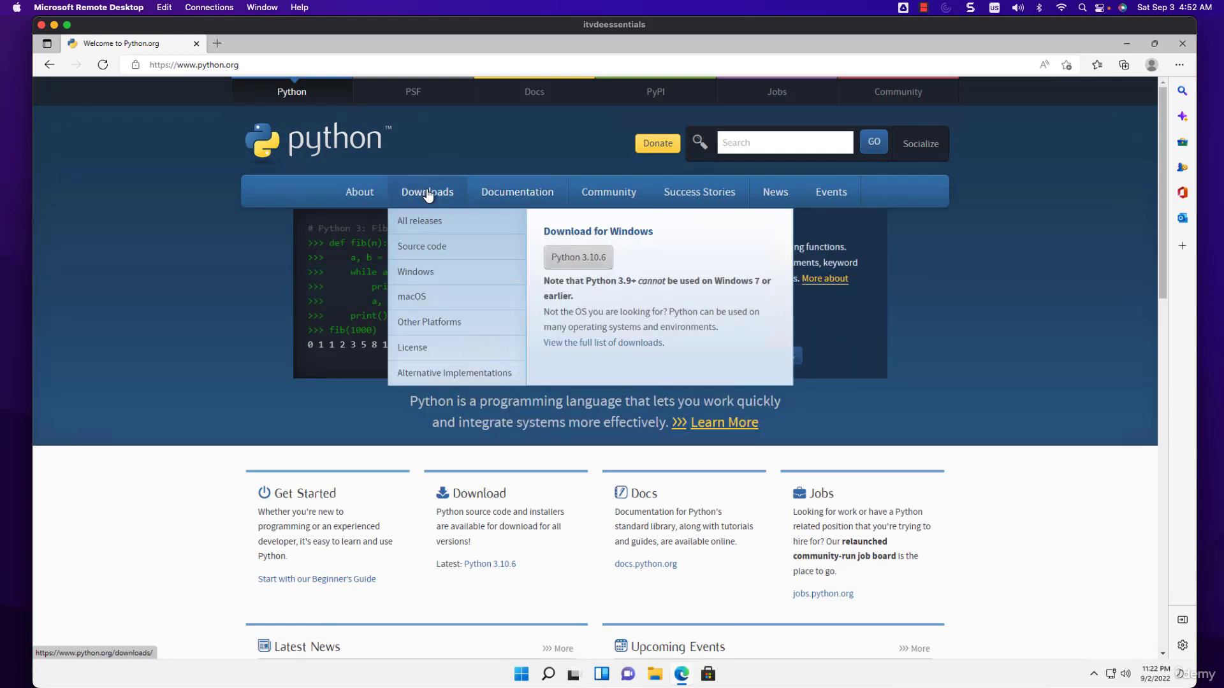
click(429, 195)
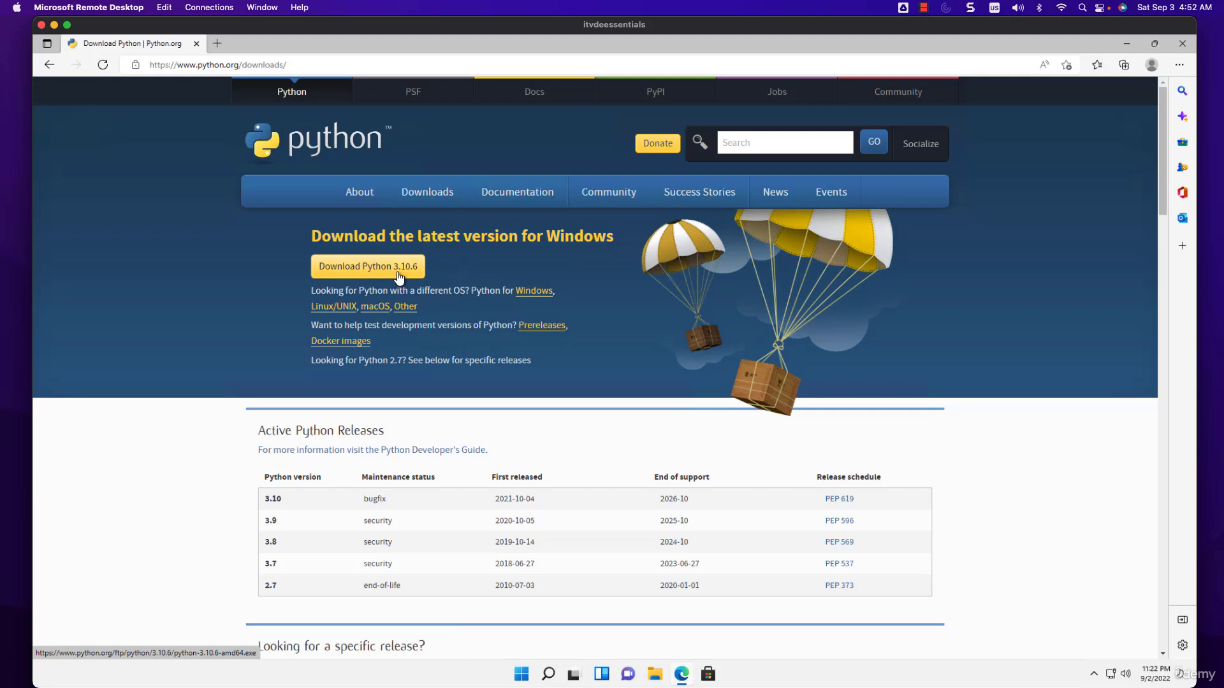
Open the Python 3.9.13 release page and locate the Windows installer (64-bit) in its Files table
scroll(400, 328, down, 3)
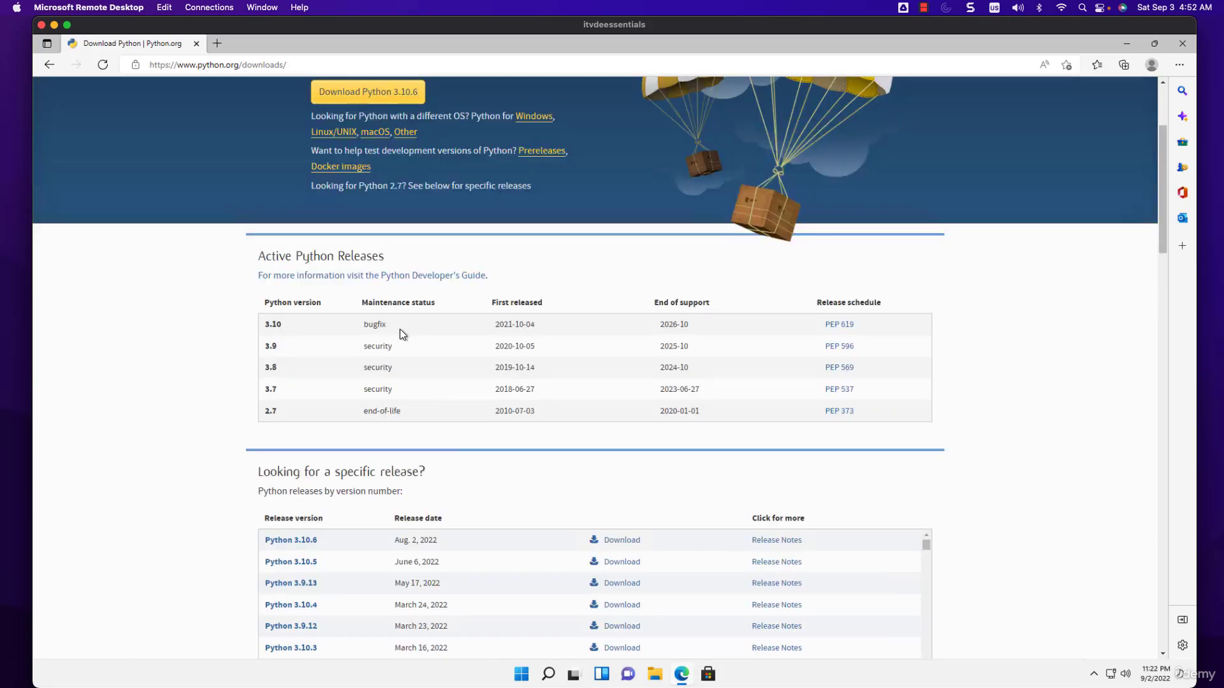
scroll(400, 329, down, 4)
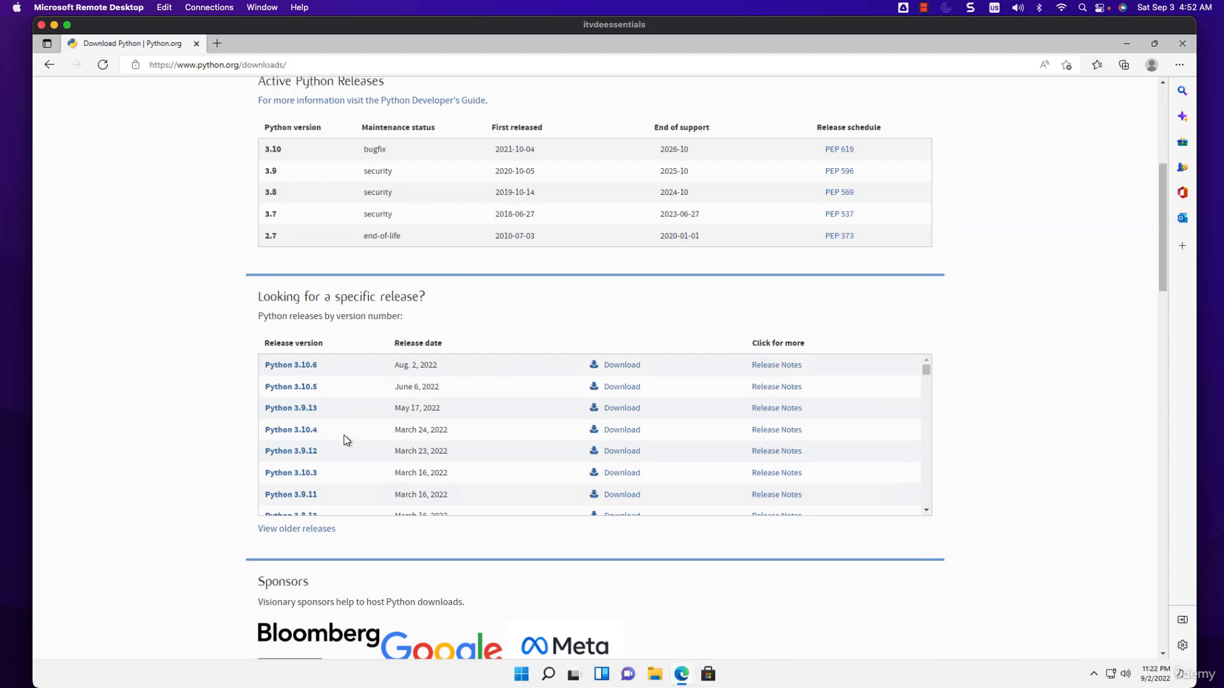
click(302, 411)
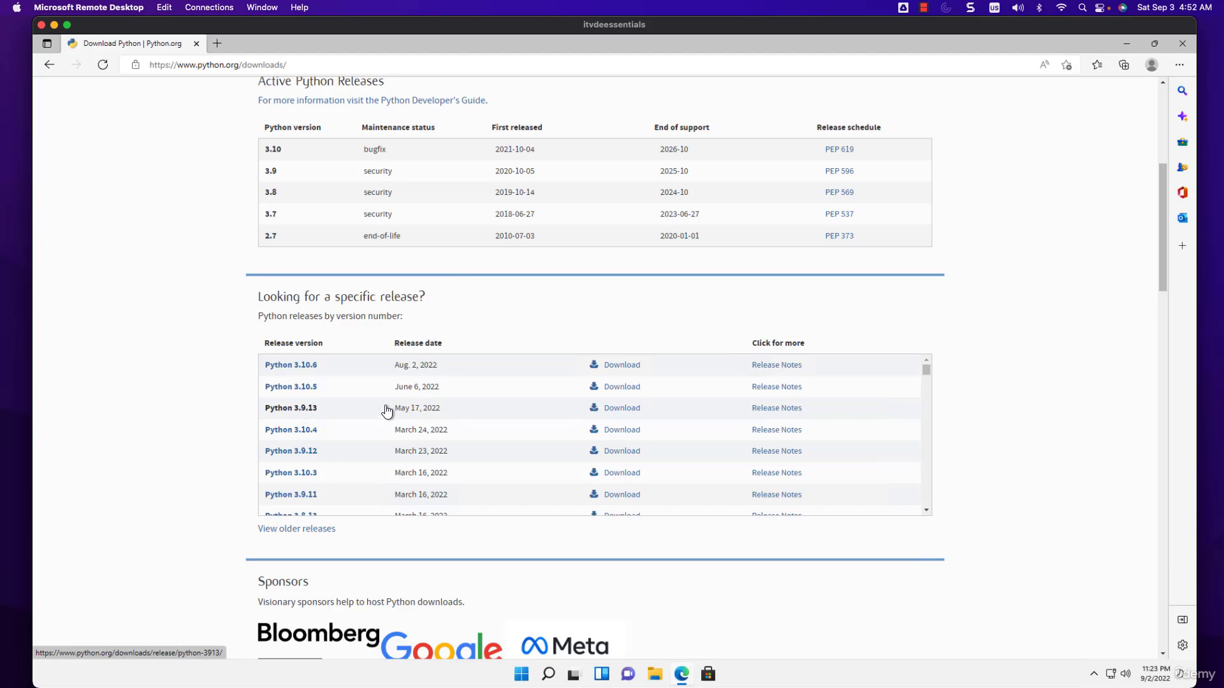
scroll(603, 380, down, 5)
scroll(576, 378, up, 3)
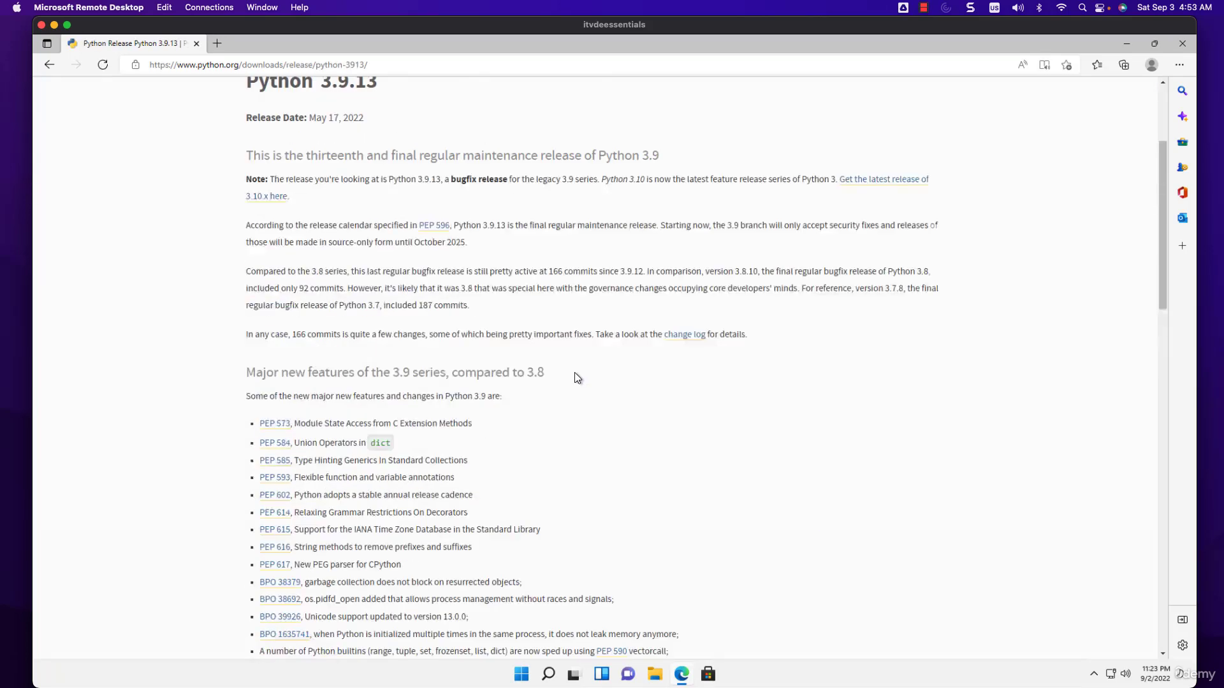
scroll(577, 377, down, 12)
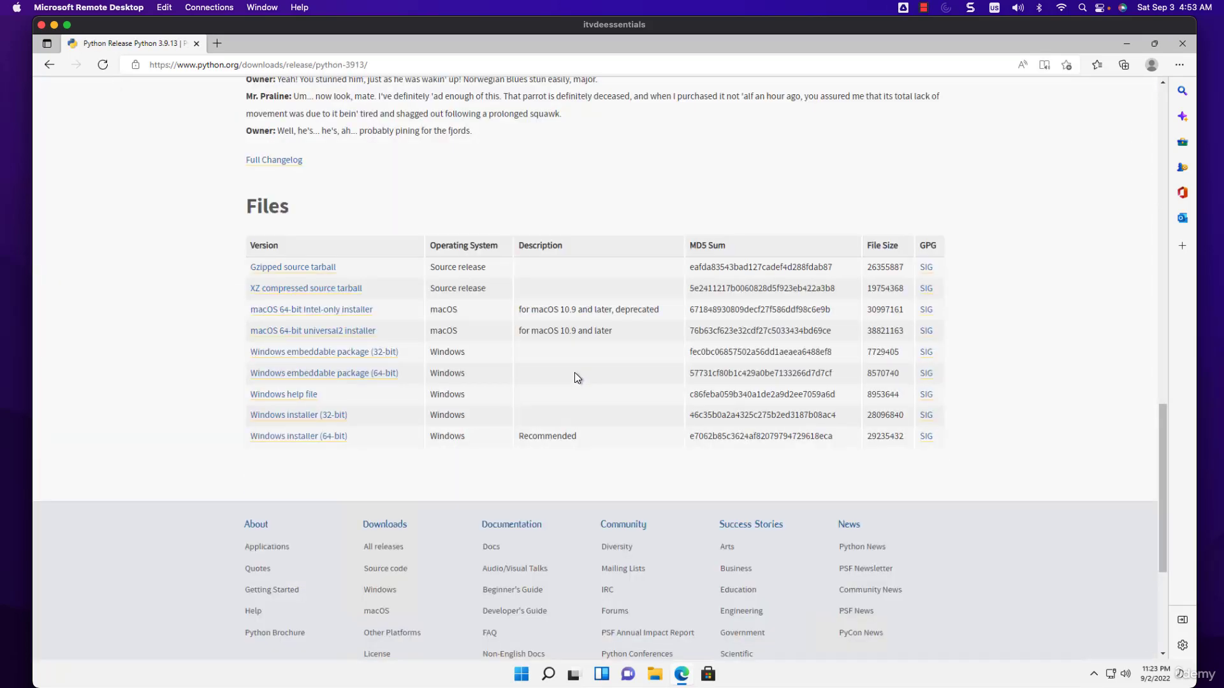
click(343, 439)
Open Task Manager in its detailed view, check the CPU's performance information and close it
right_click(821, 681)
click(574, 680)
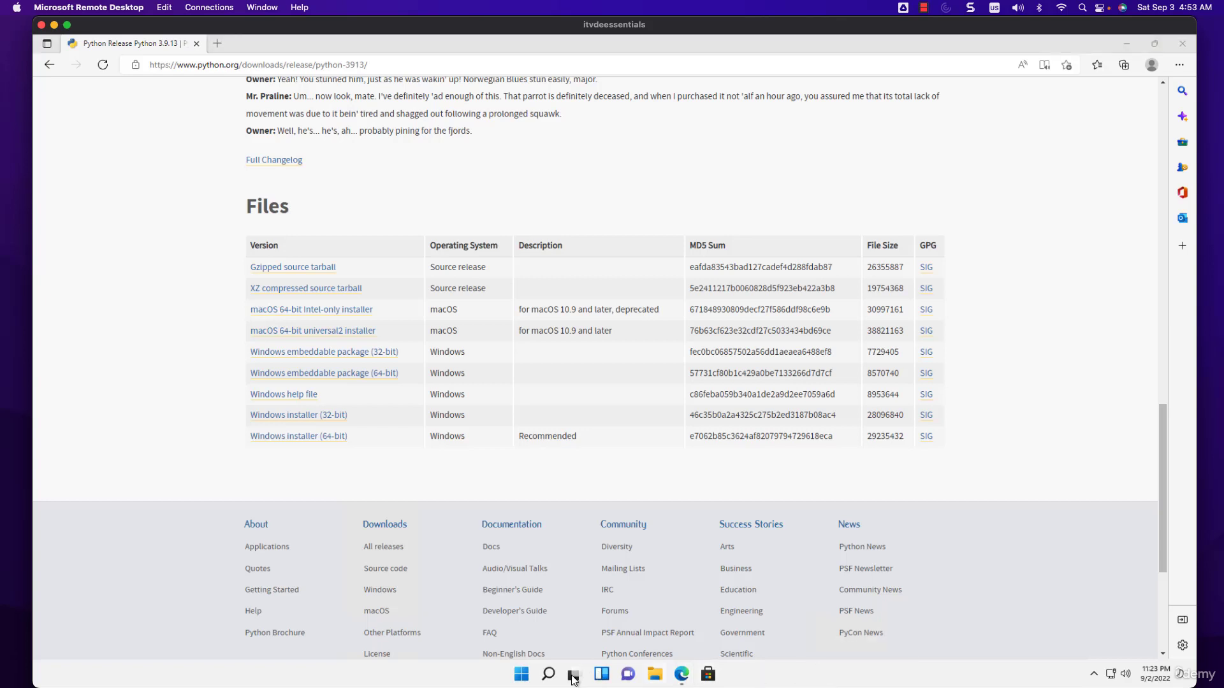
click(548, 673)
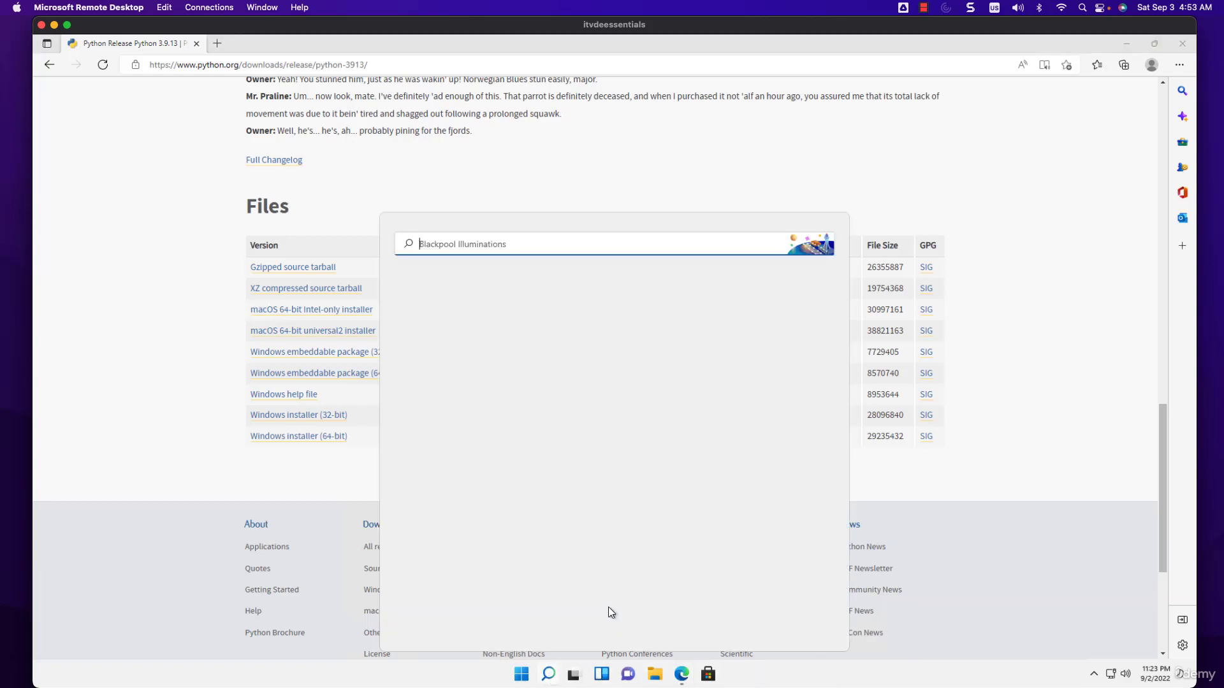
text(task)
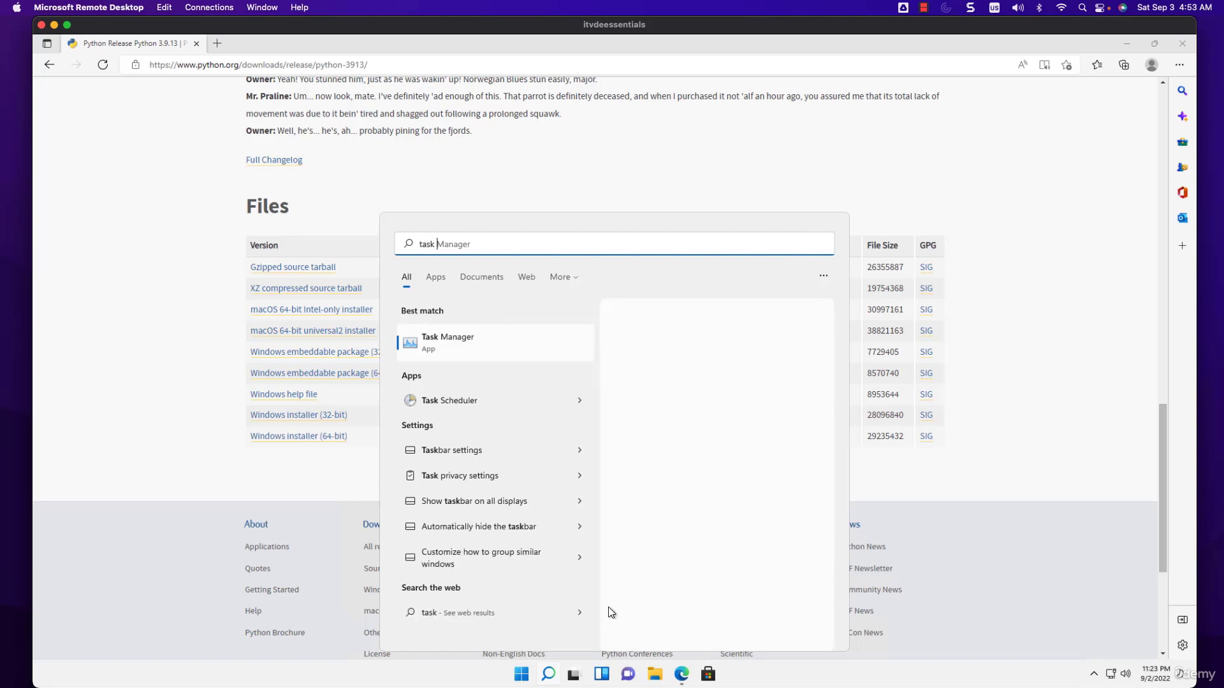
click(446, 342)
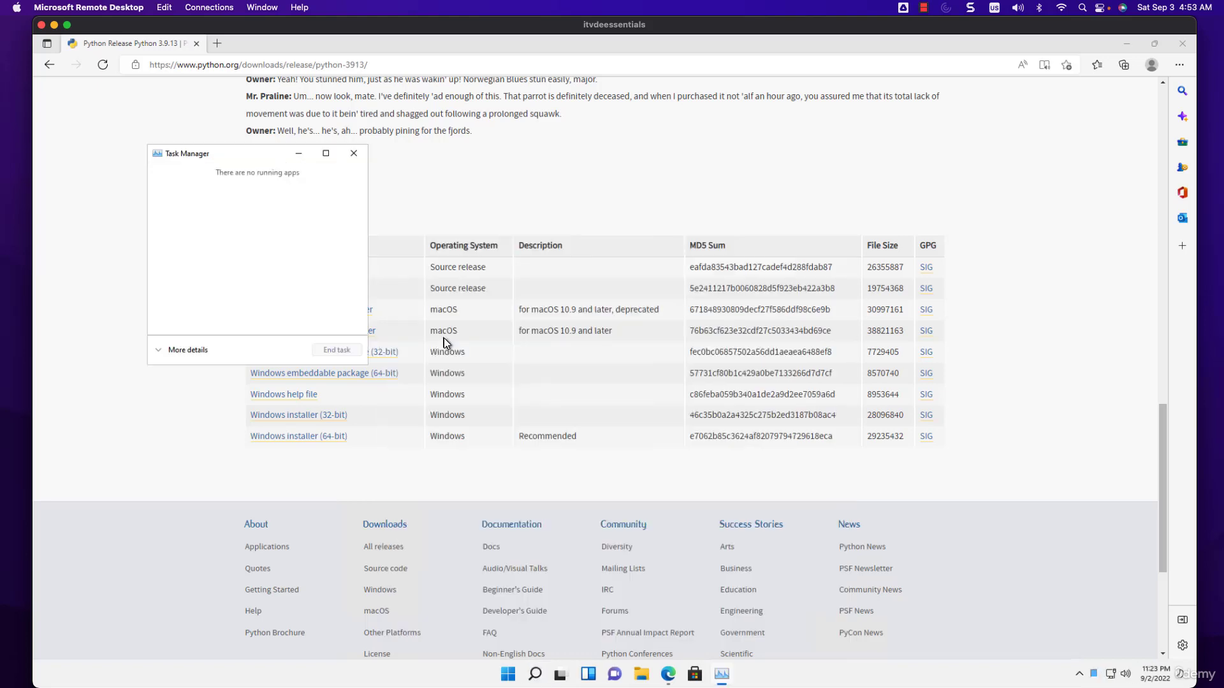
click(185, 351)
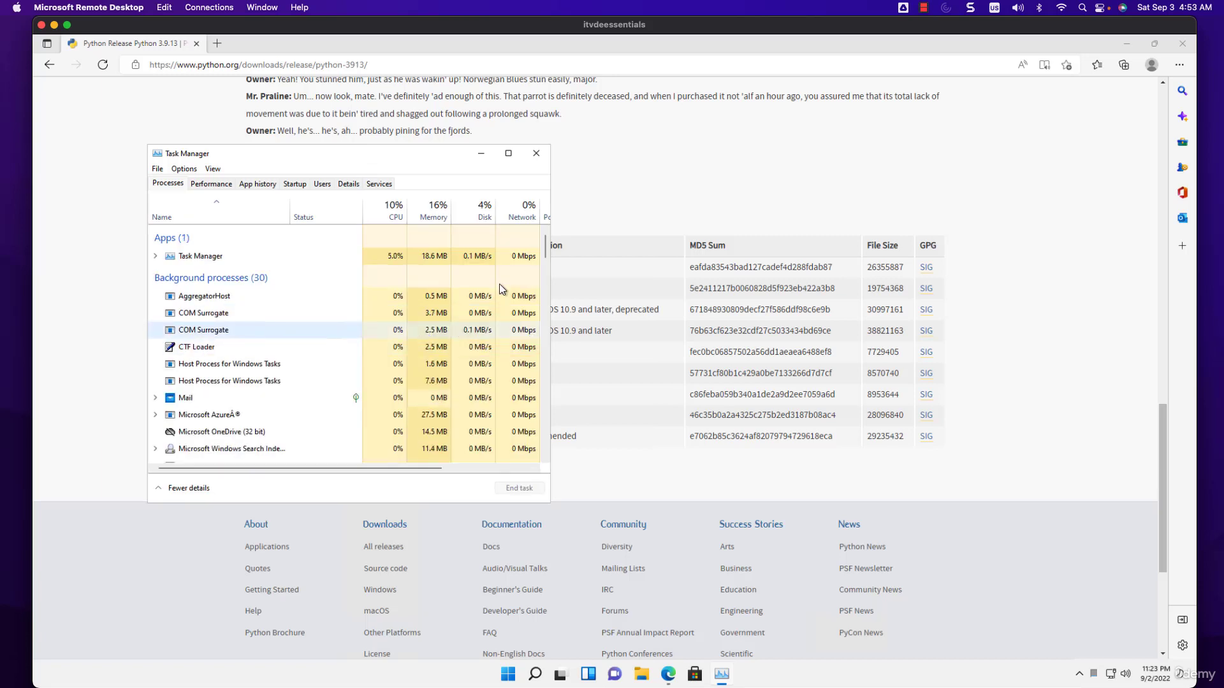
click(214, 185)
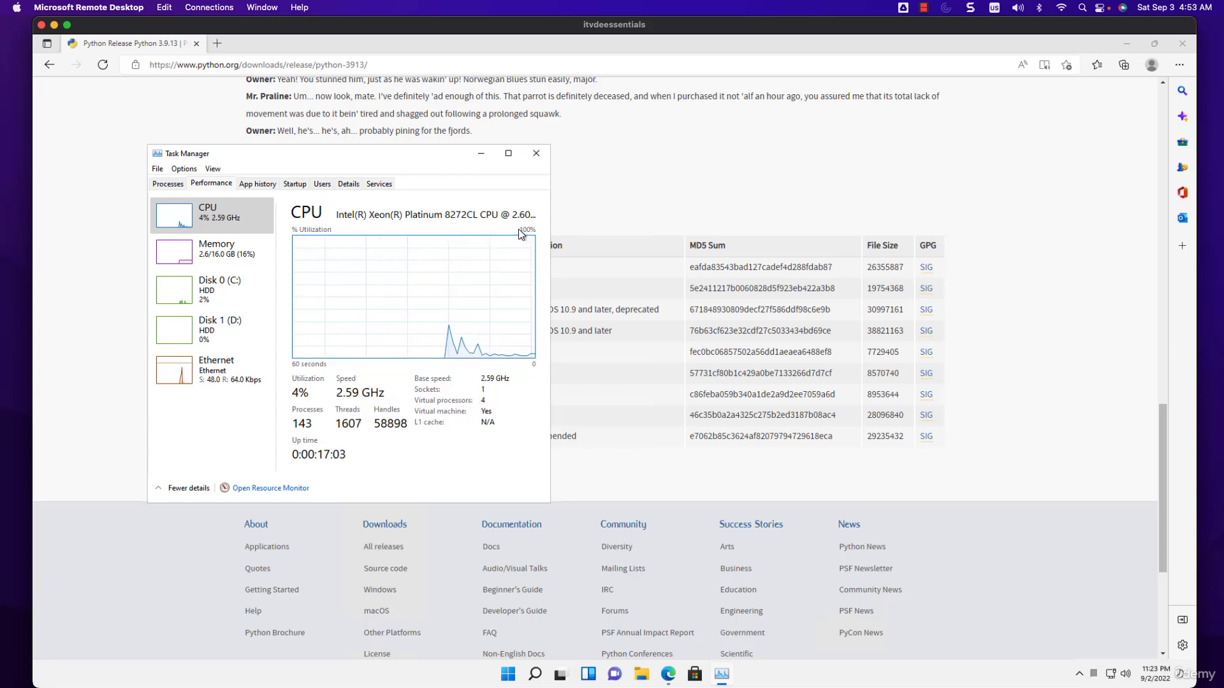
click(536, 154)
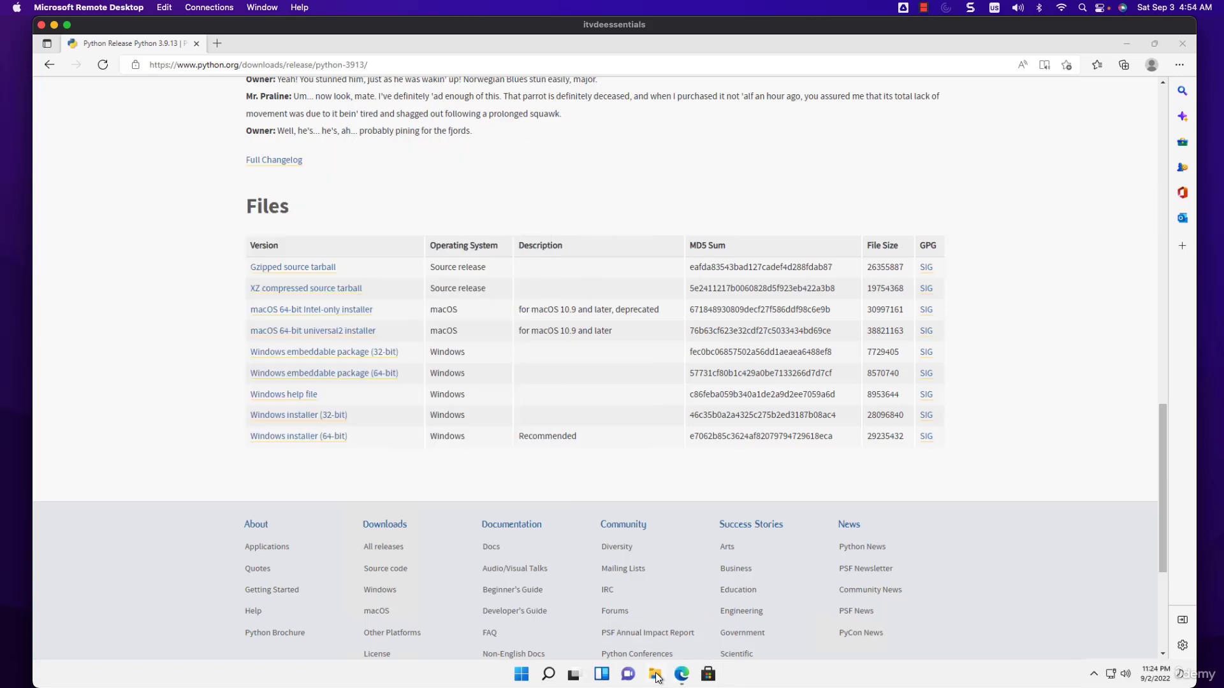
Check the system type in the properties of This PC from File Explorer, and close both windows
click(658, 678)
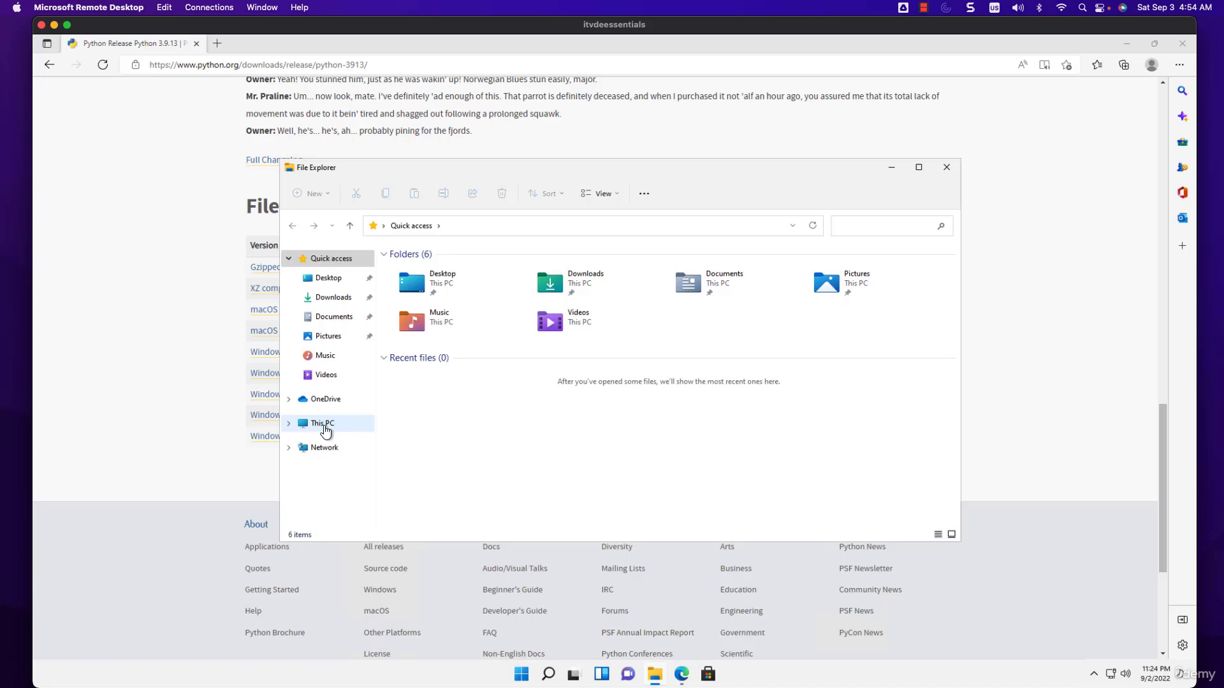
right_click(325, 431)
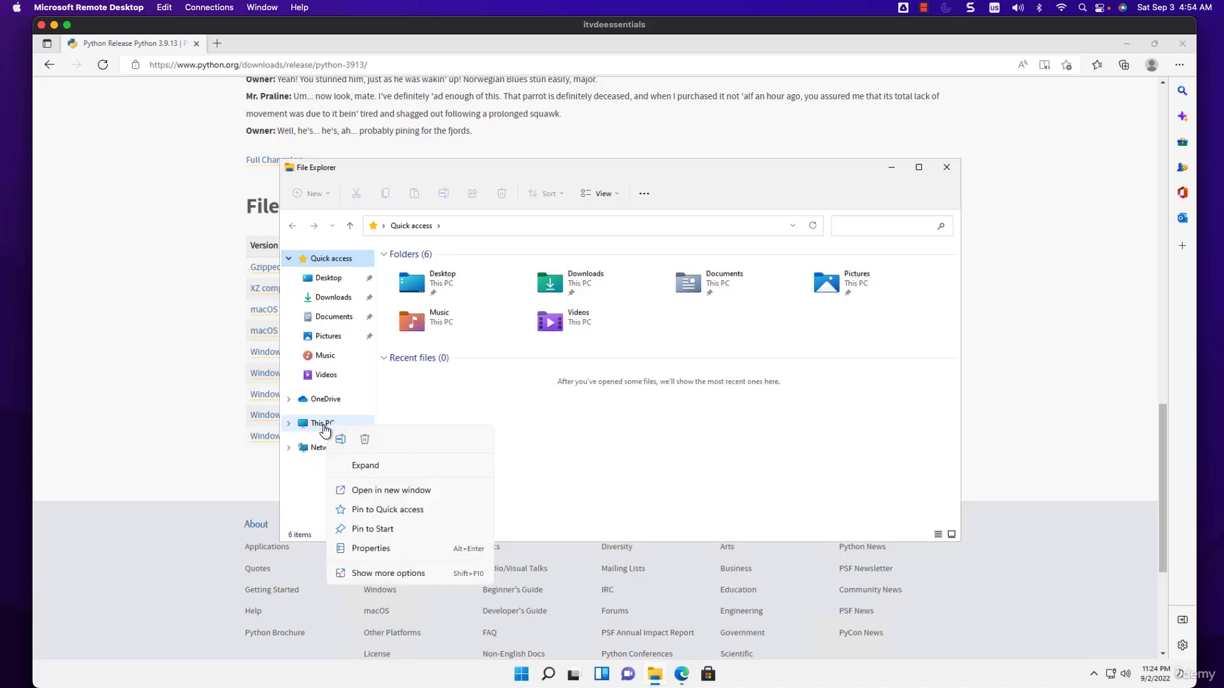
click(374, 548)
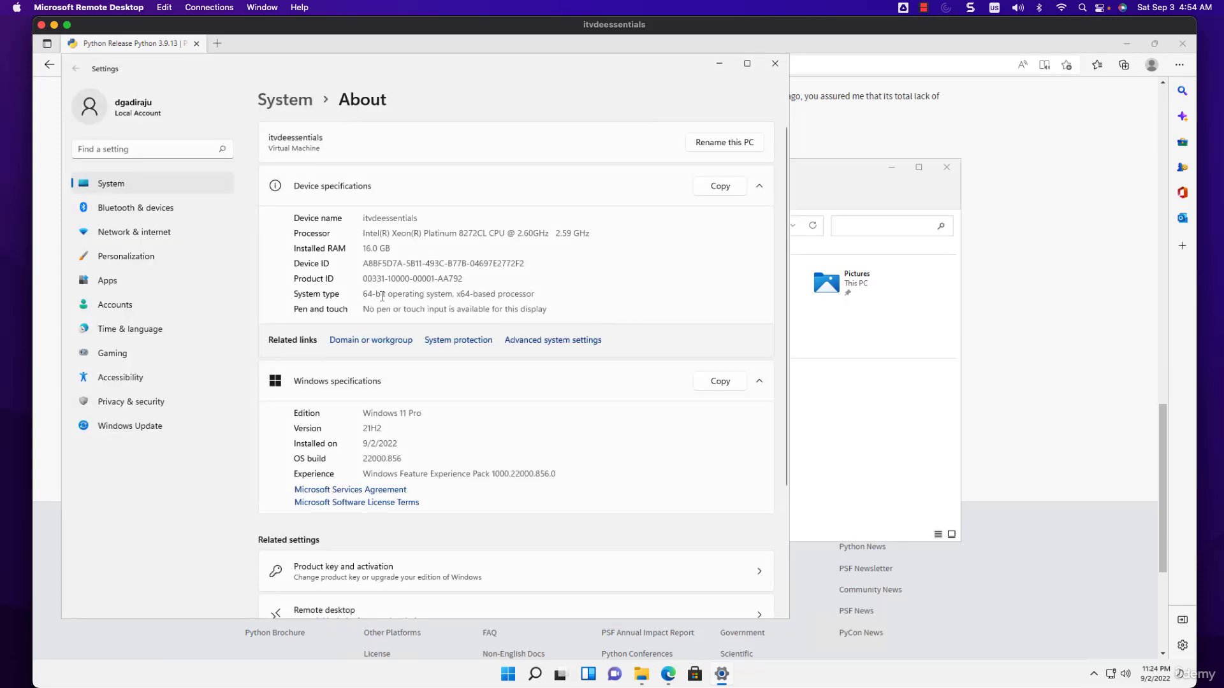
click(781, 66)
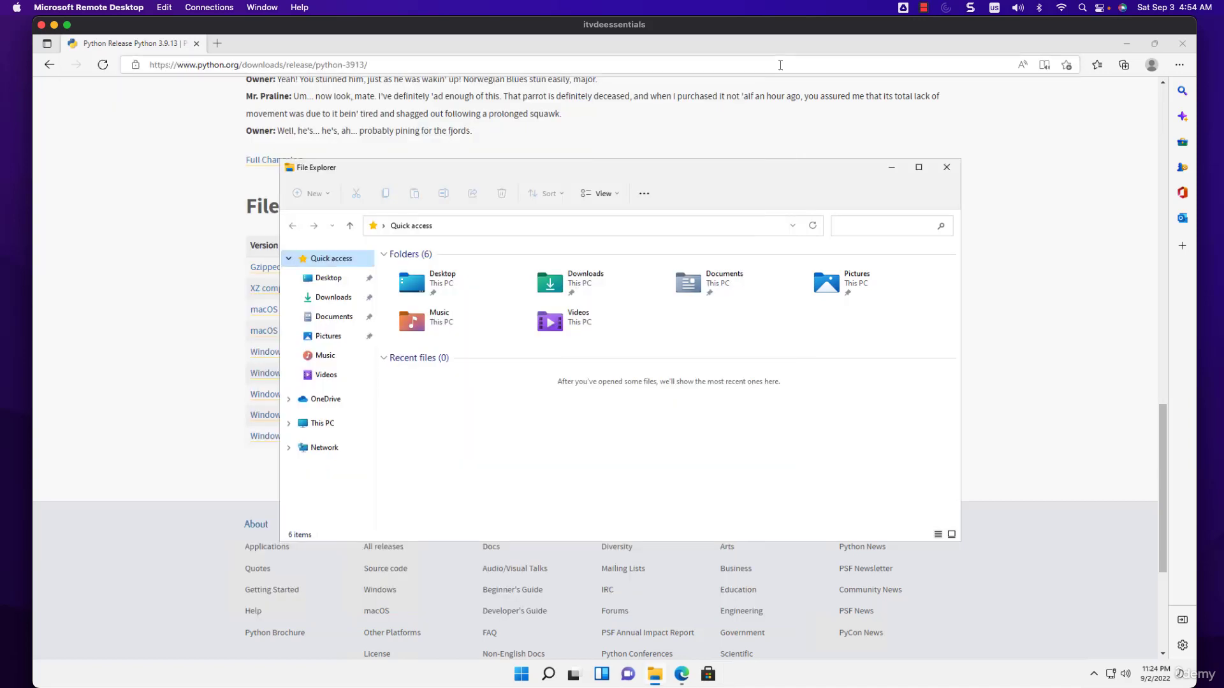
click(946, 168)
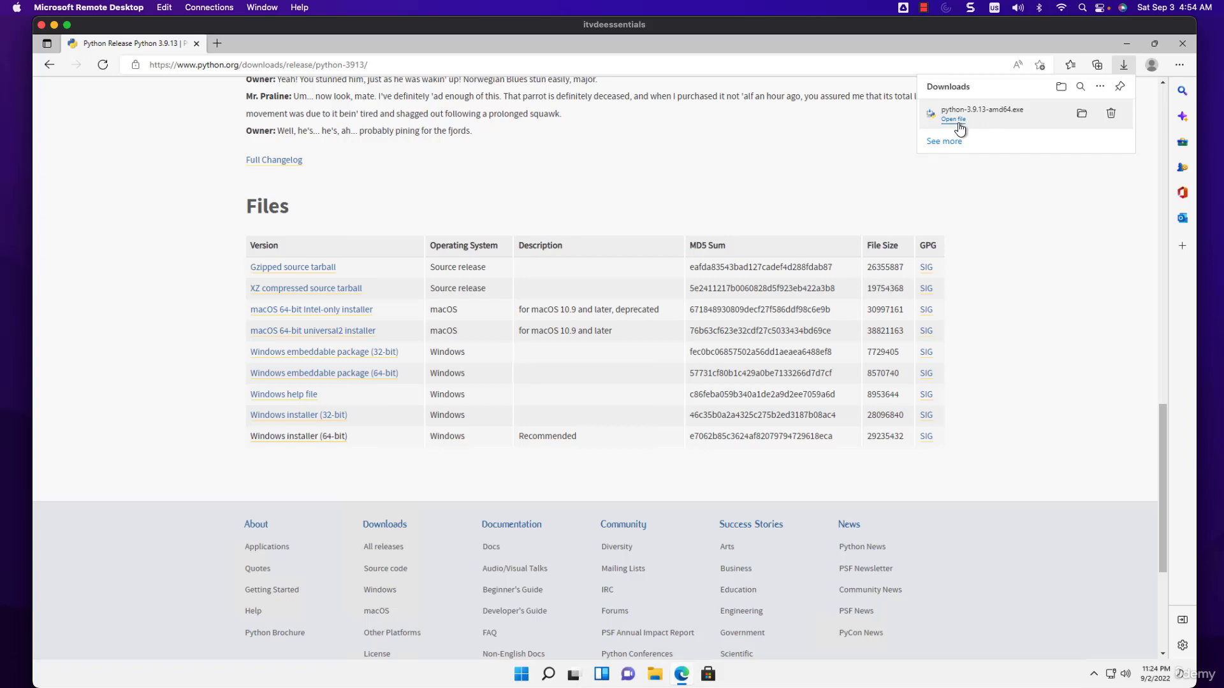
Run the downloaded python-3.9.13-amd64 installer from its folder, install Python with the default settings and close the setup
click(1082, 115)
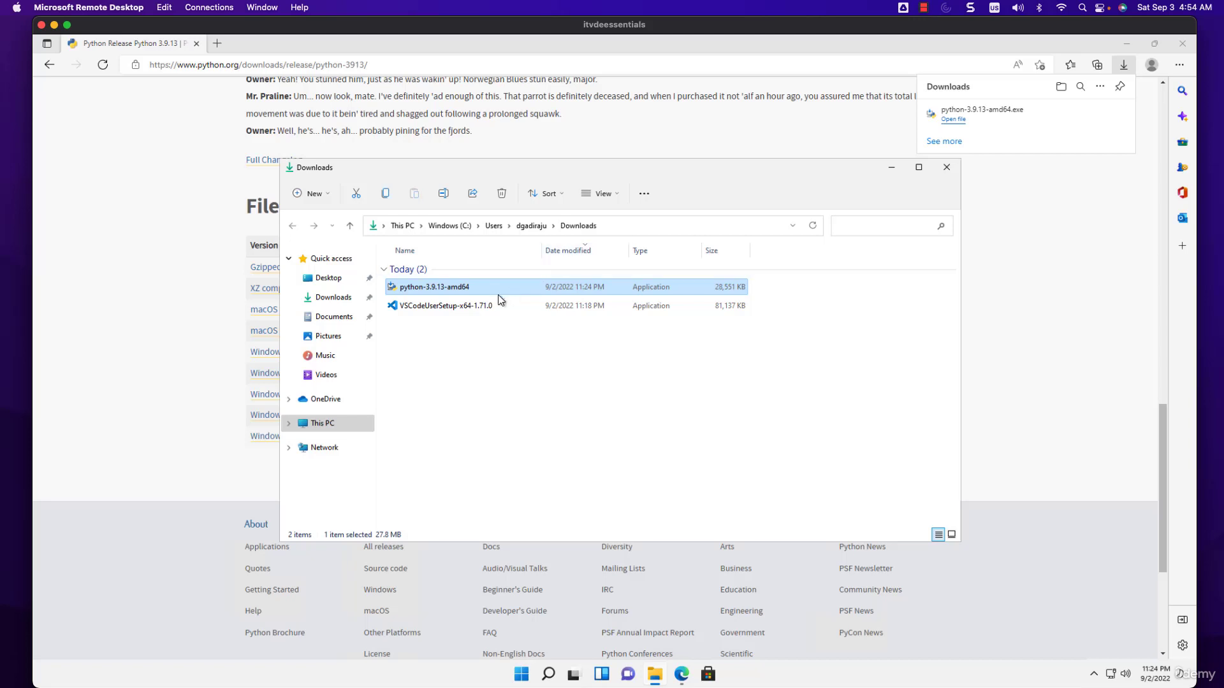
double_click(424, 288)
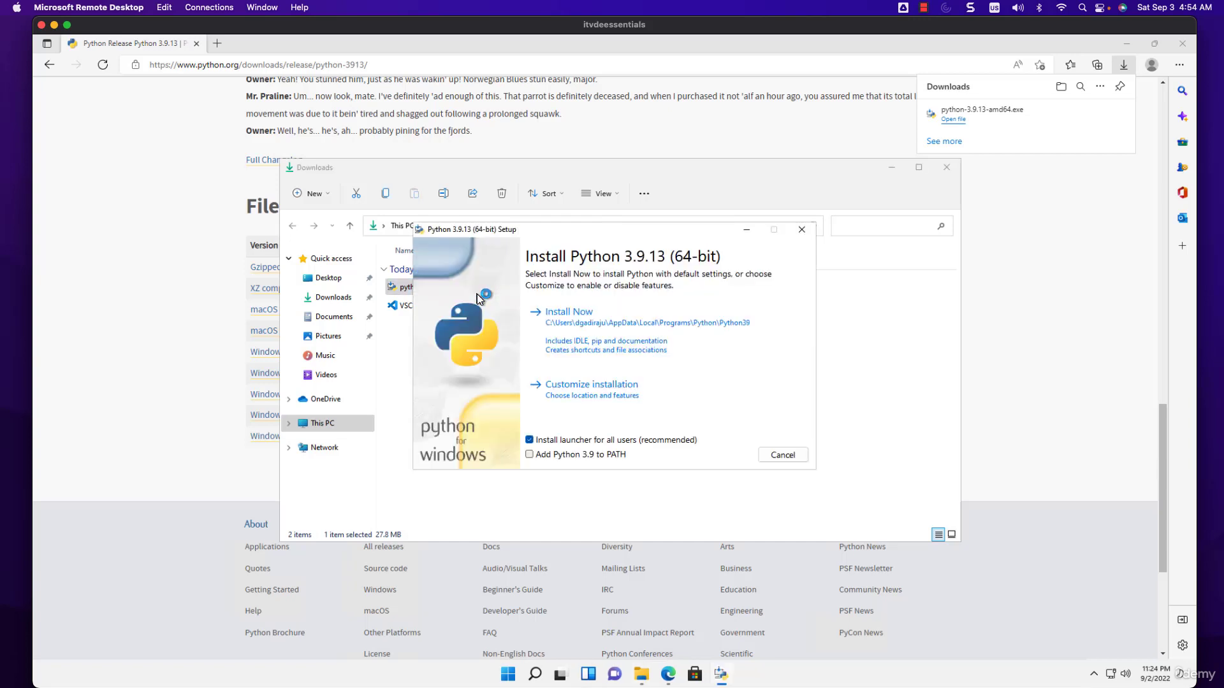
click(581, 322)
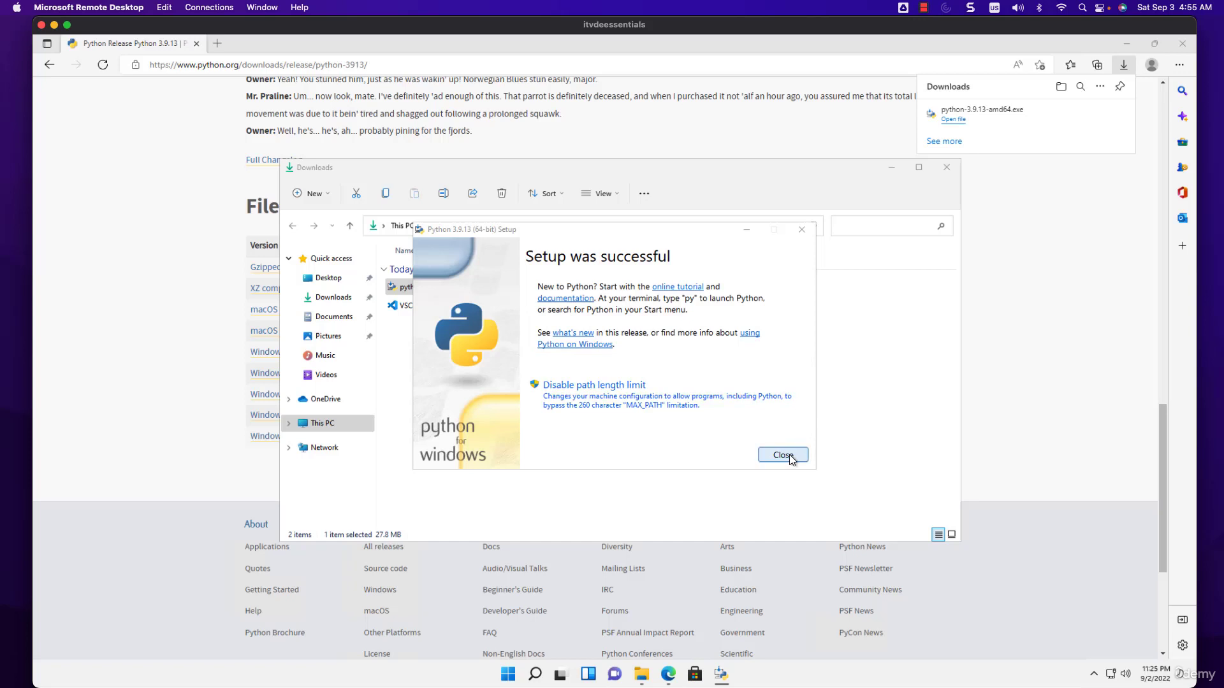
click(801, 458)
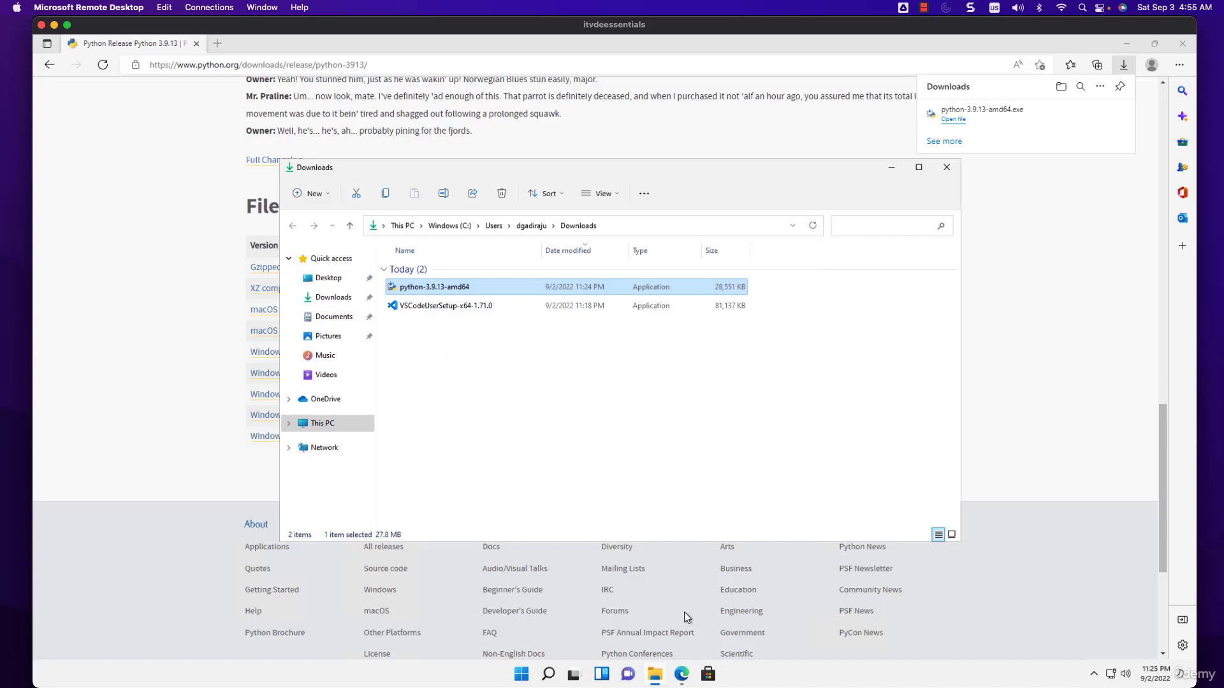
Search Windows for "python" and launch Python 3.9 (64-bit)
click(549, 677)
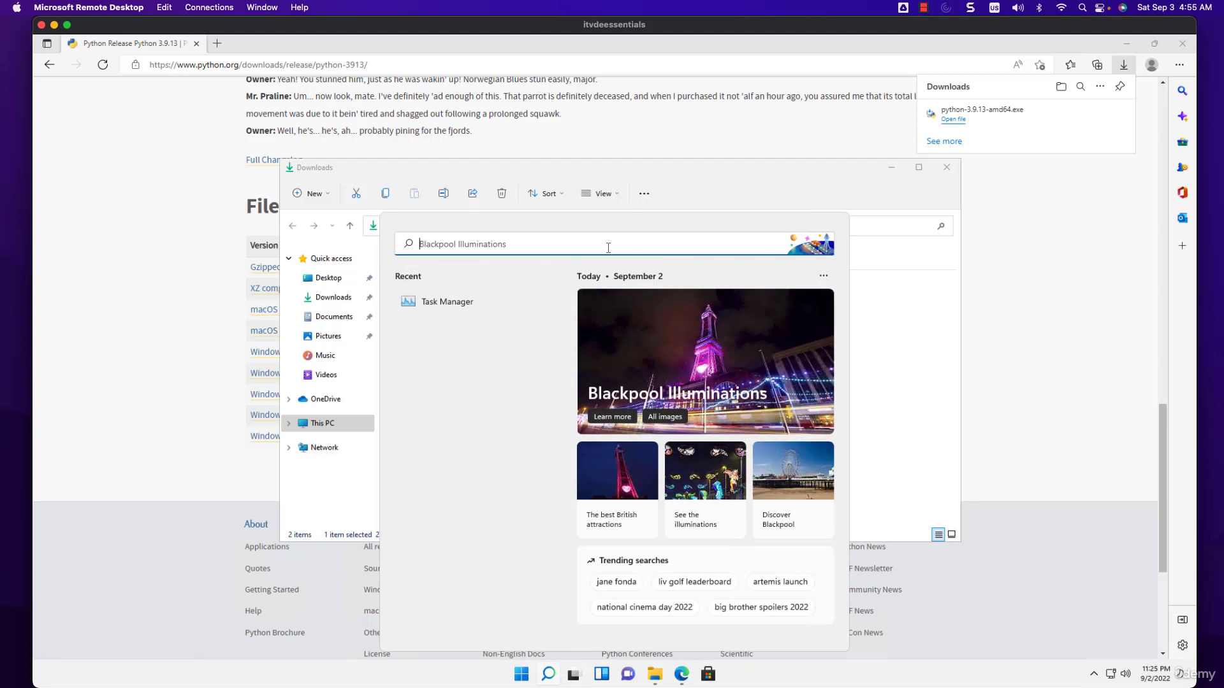
text(python)
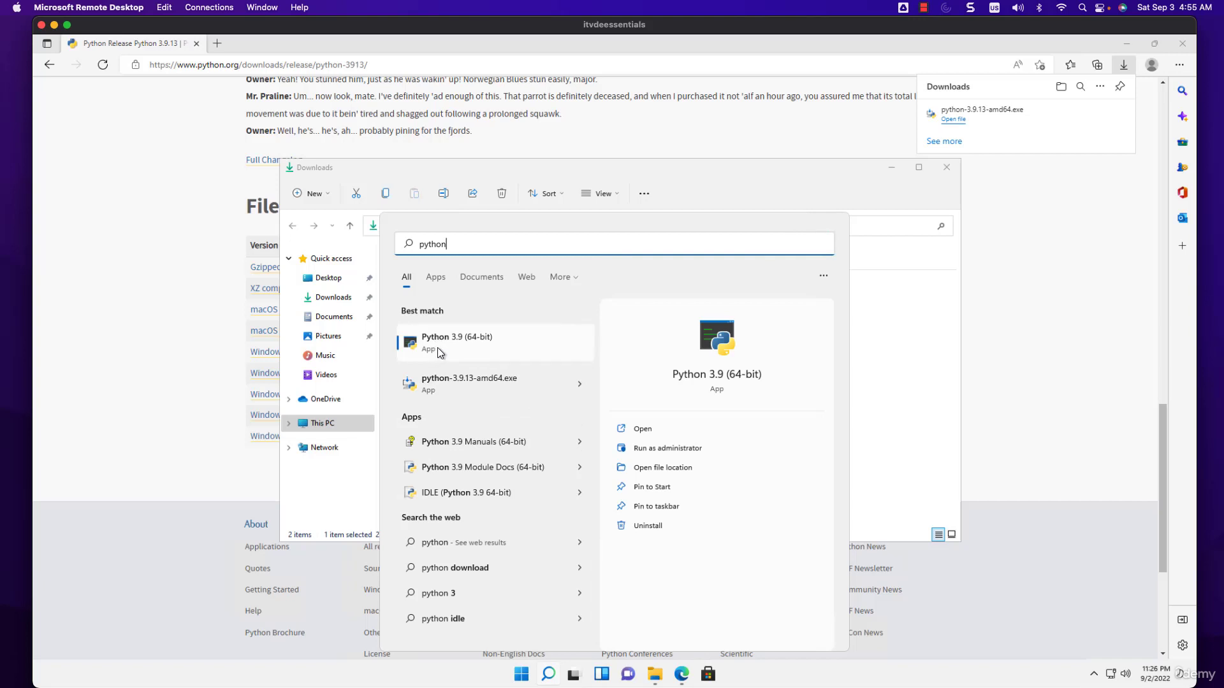
click(551, 338)
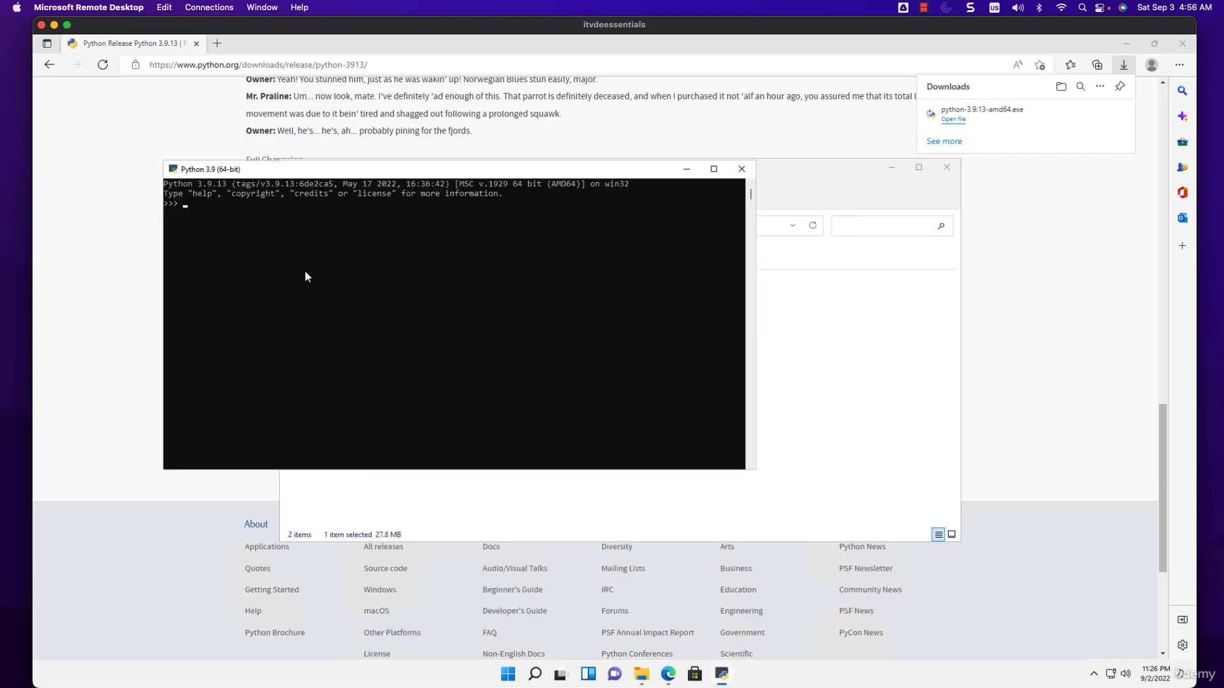
Set the Python console's font size to 24 in its properties and dismiss the shortcut error
right_click(390, 170)
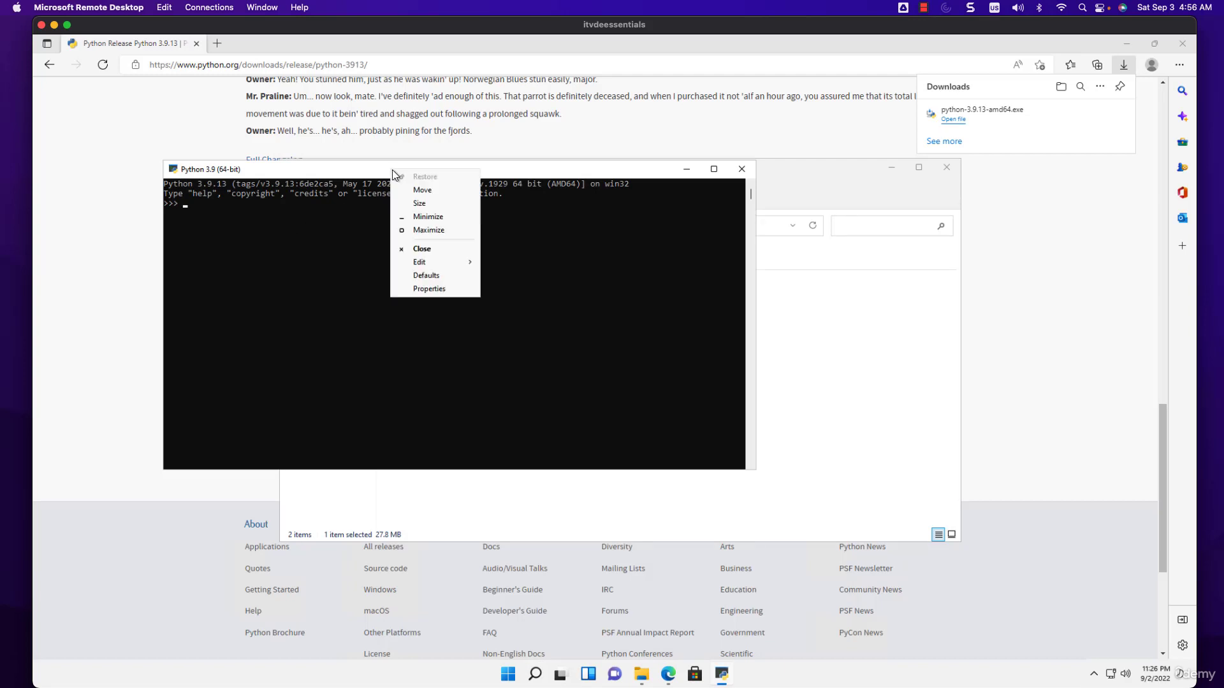
click(431, 289)
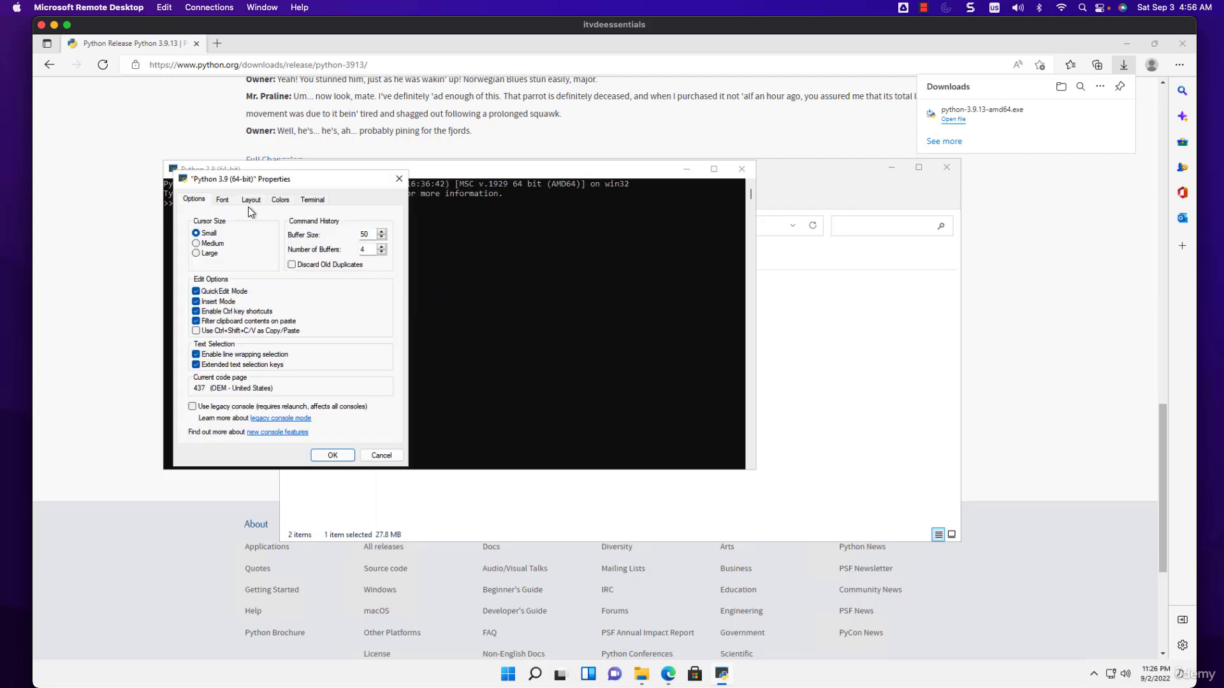
click(222, 200)
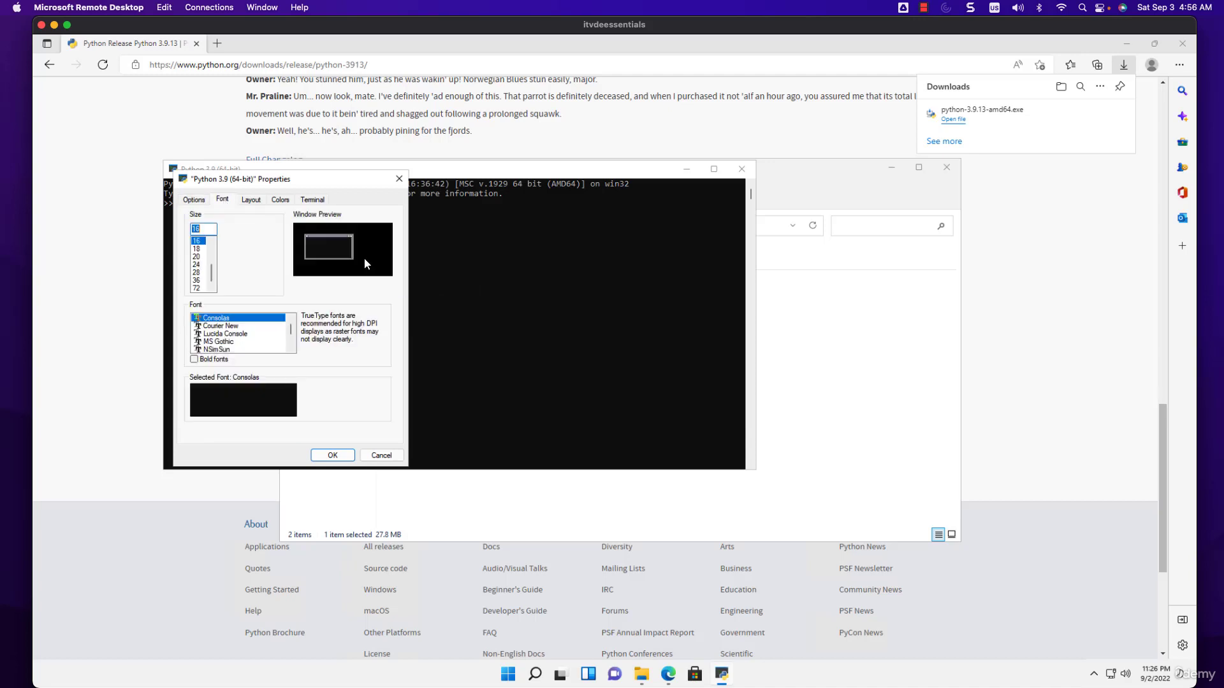
click(197, 265)
click(334, 455)
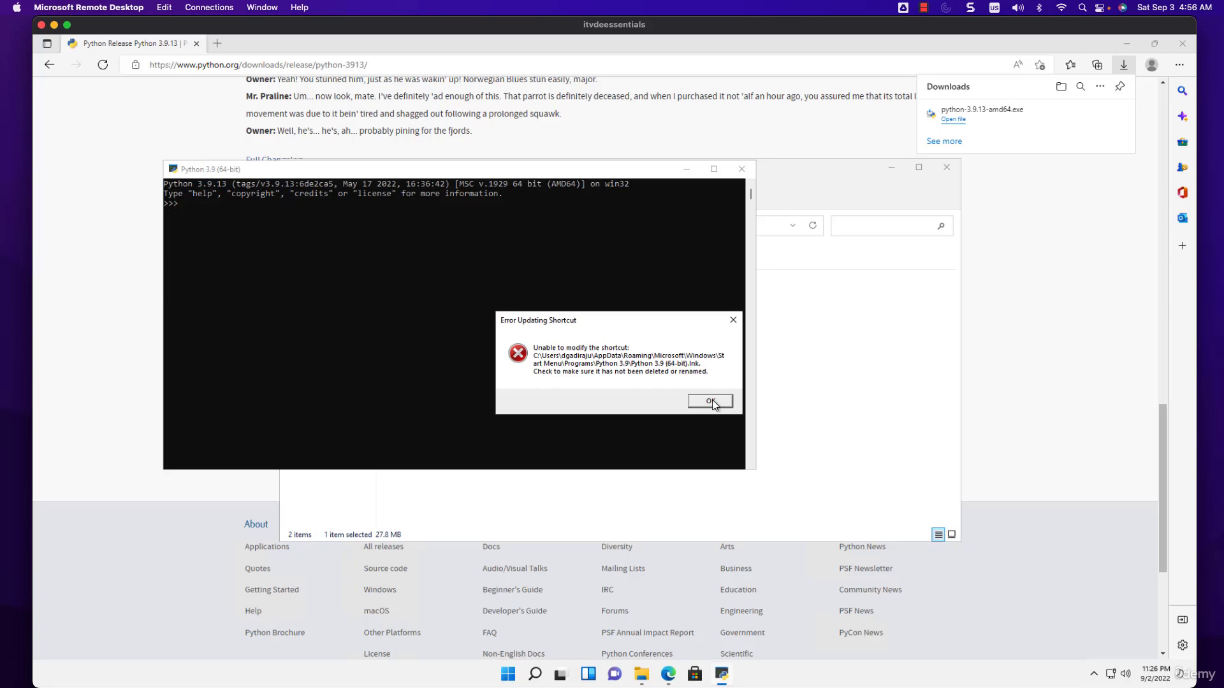
click(710, 401)
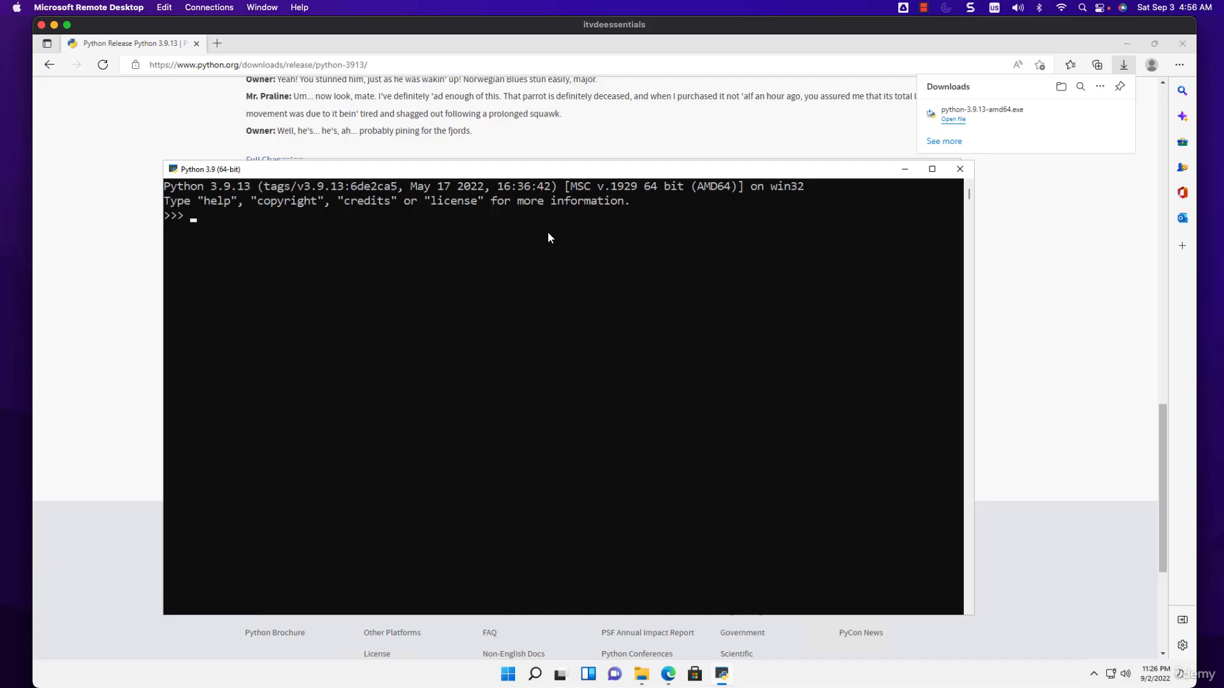
Run print('Hello World') in the Python console, and quit the interpreter with exit()
text(print('Hello World')
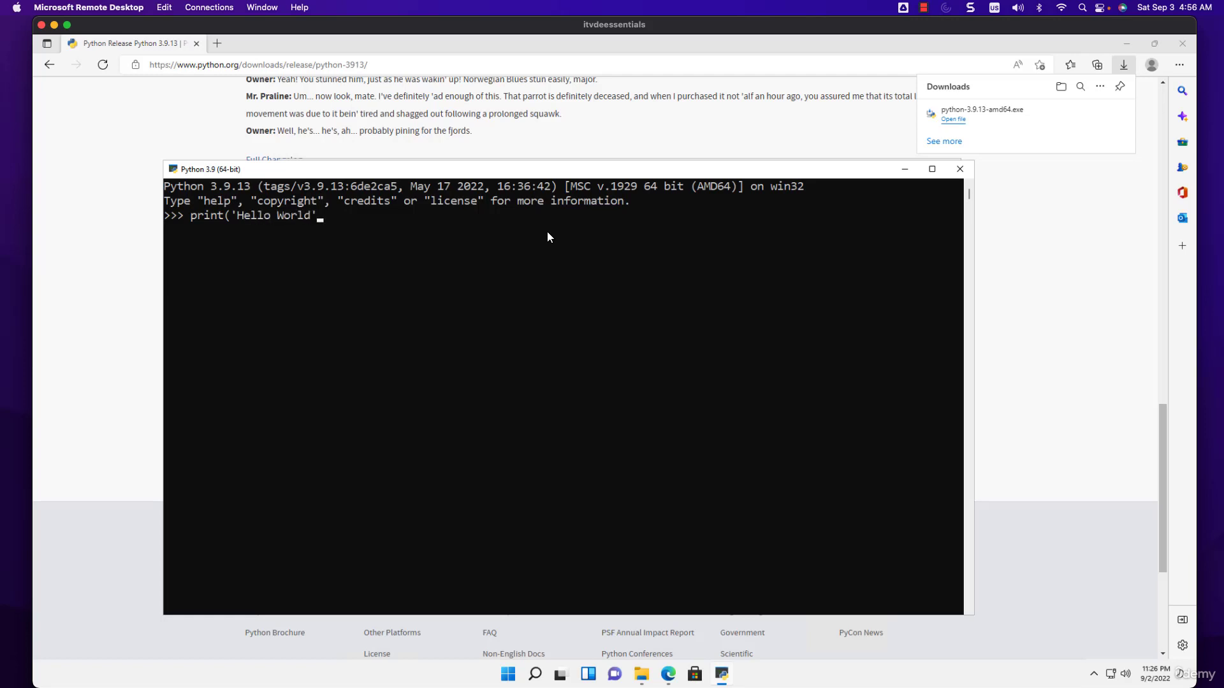
text())
key(Return)
text(exit())
key(Return)
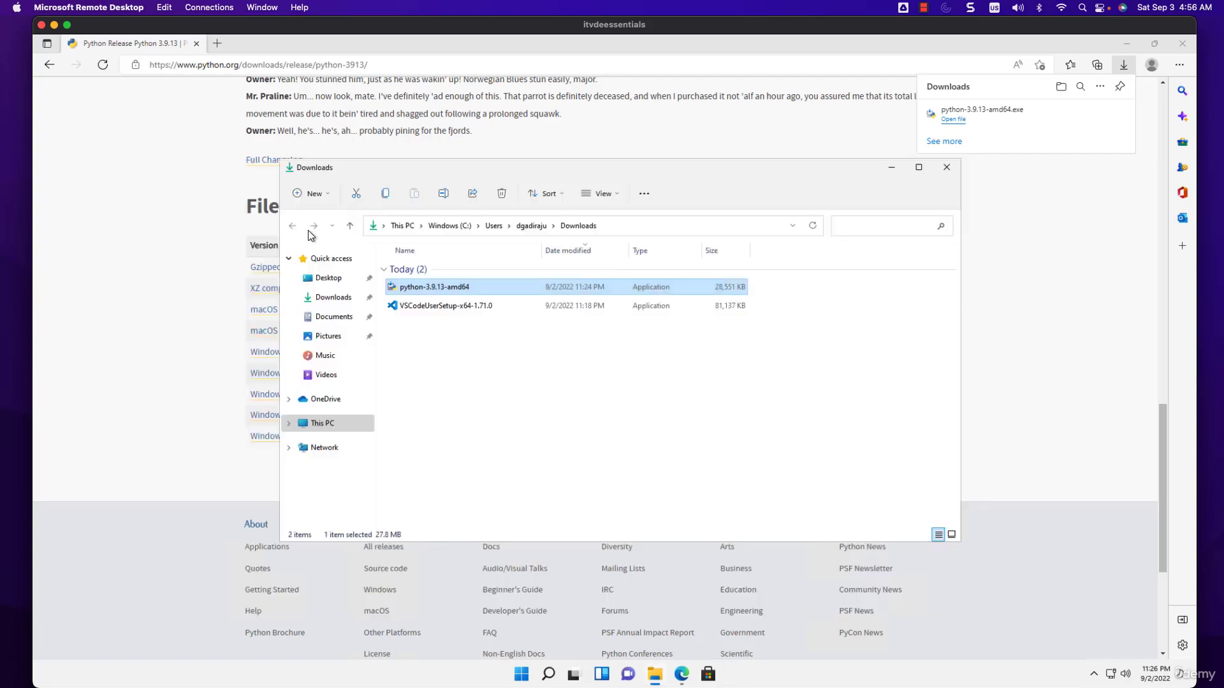
Search Windows for "power" and launch Windows PowerShell
click(549, 674)
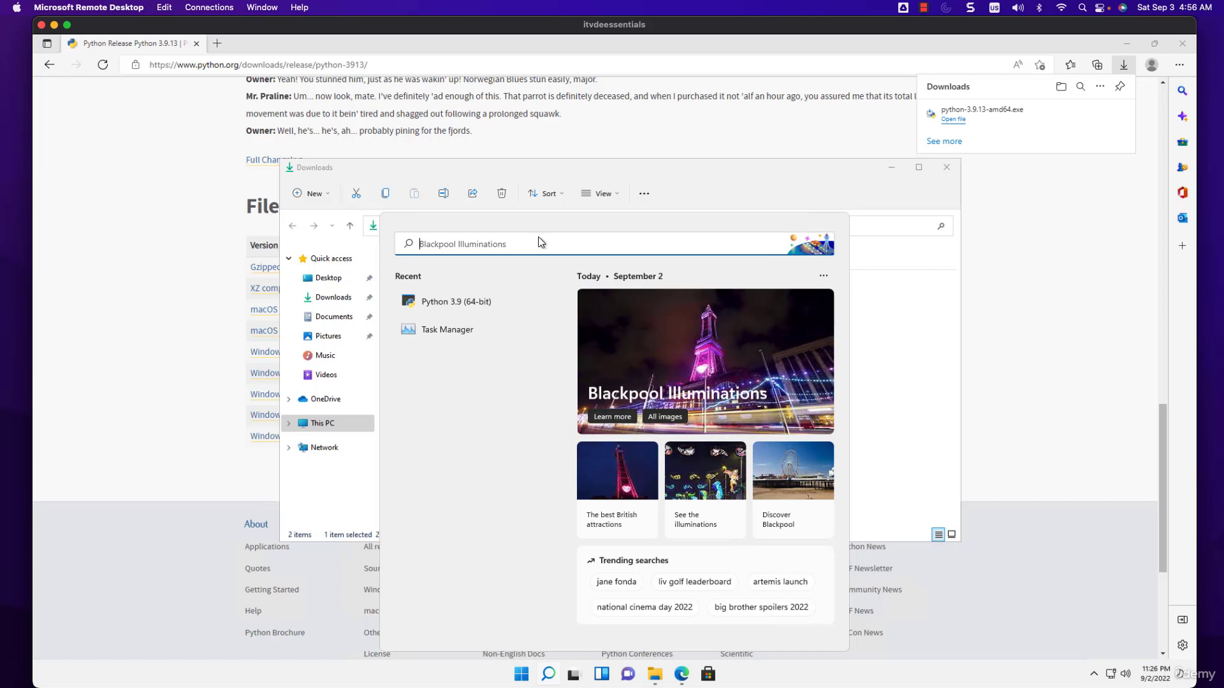
text(power)
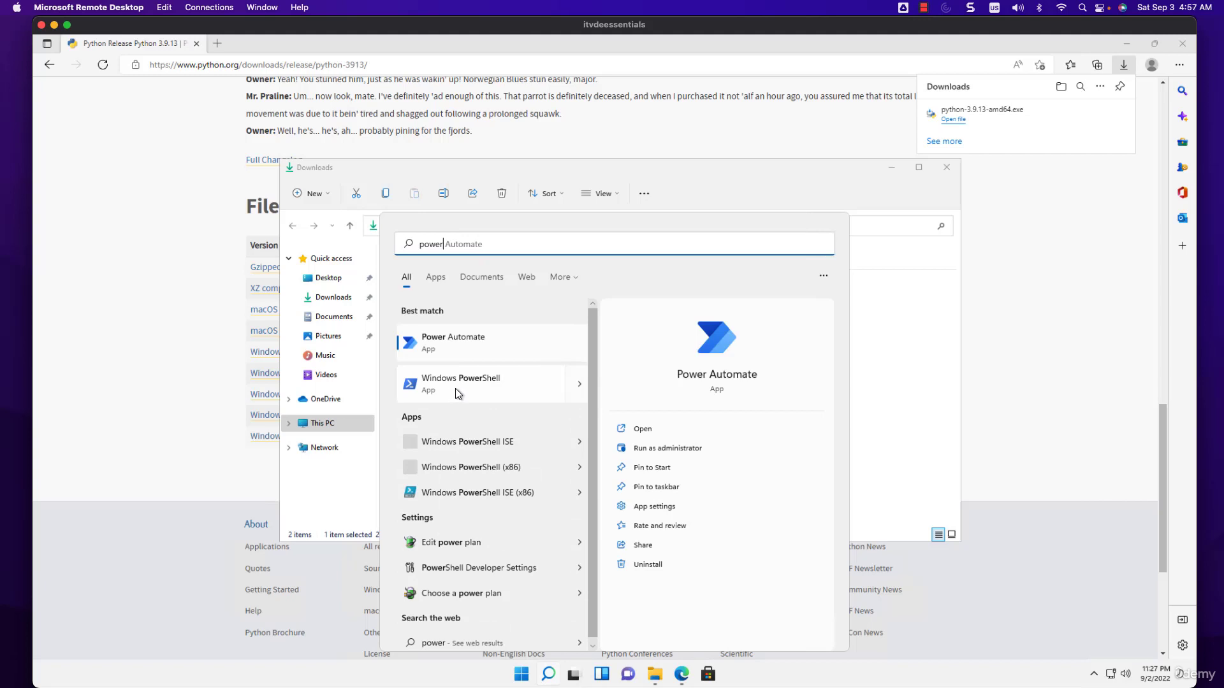
click(455, 382)
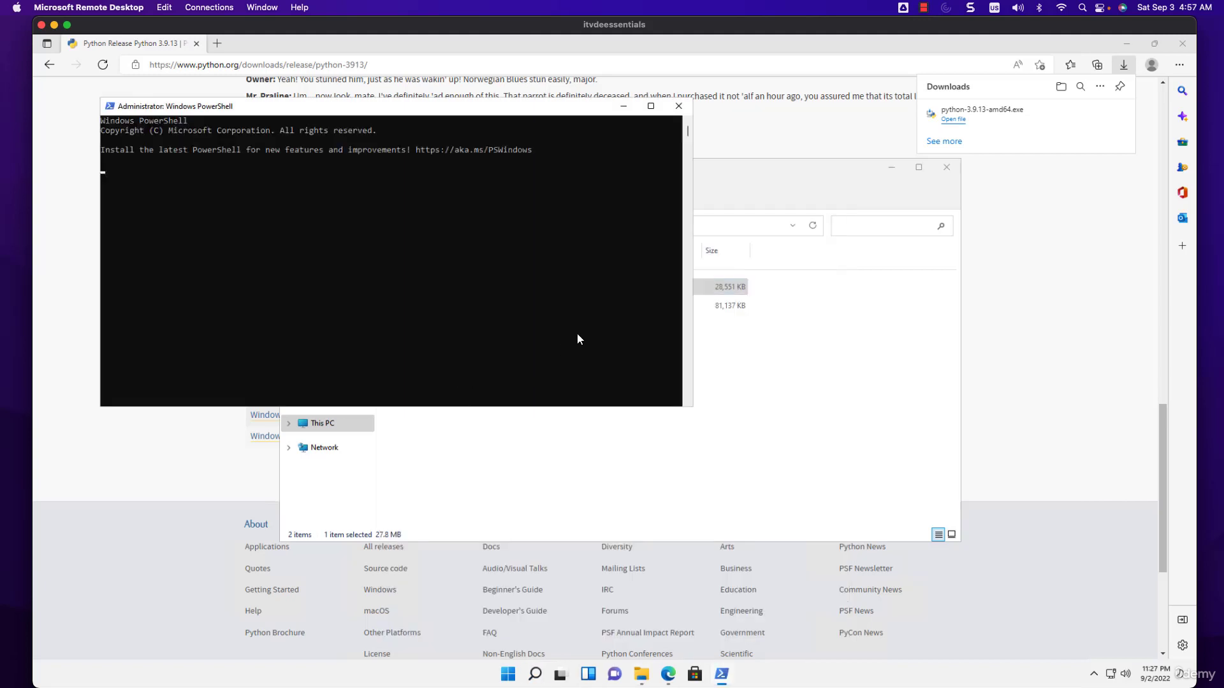
Set the PowerShell console's font size to 24 in its properties and maximize the window
right_click(438, 106)
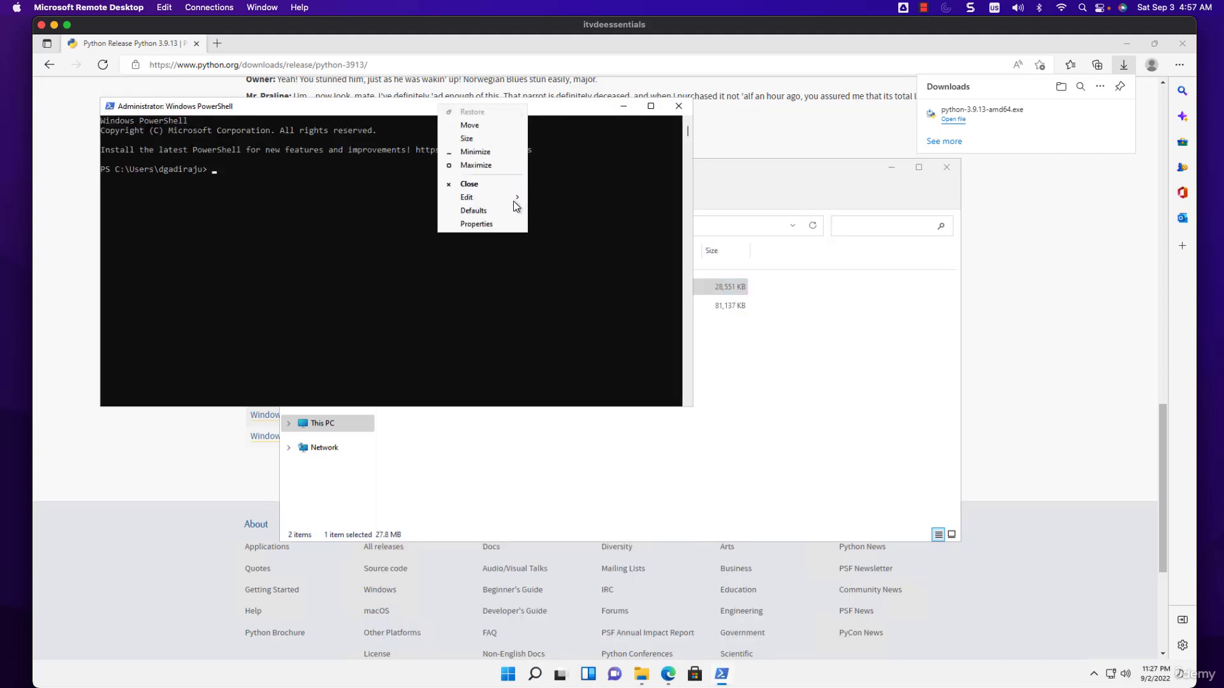
click(481, 224)
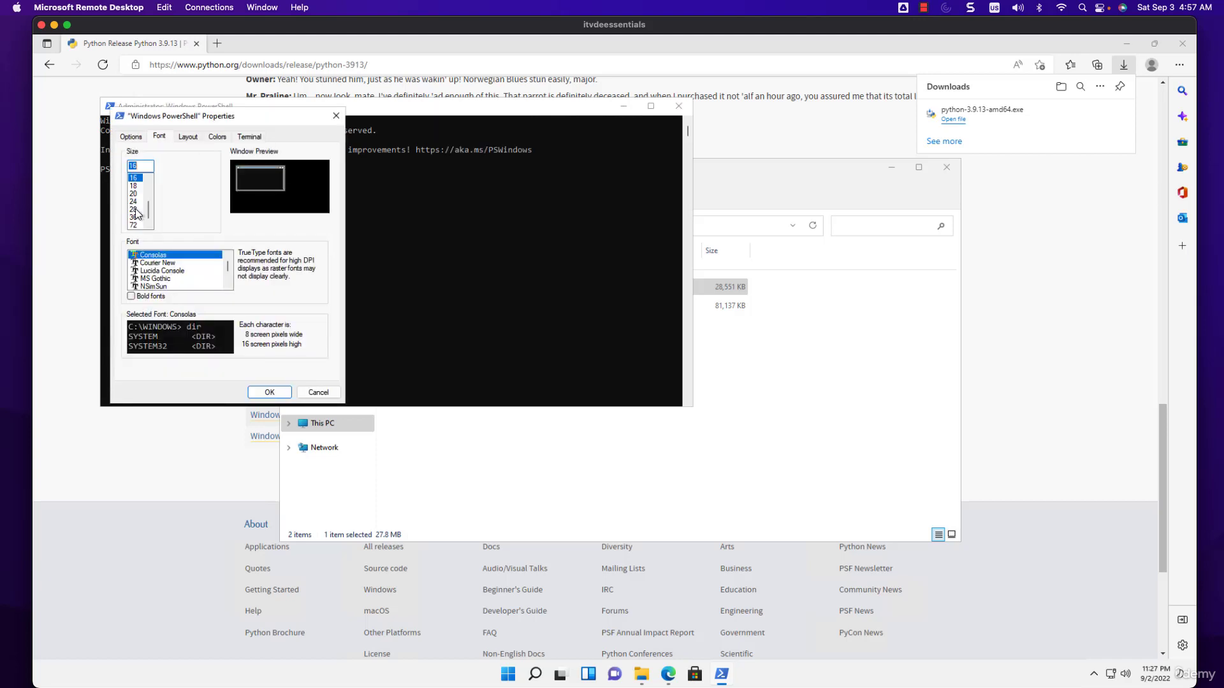
click(136, 202)
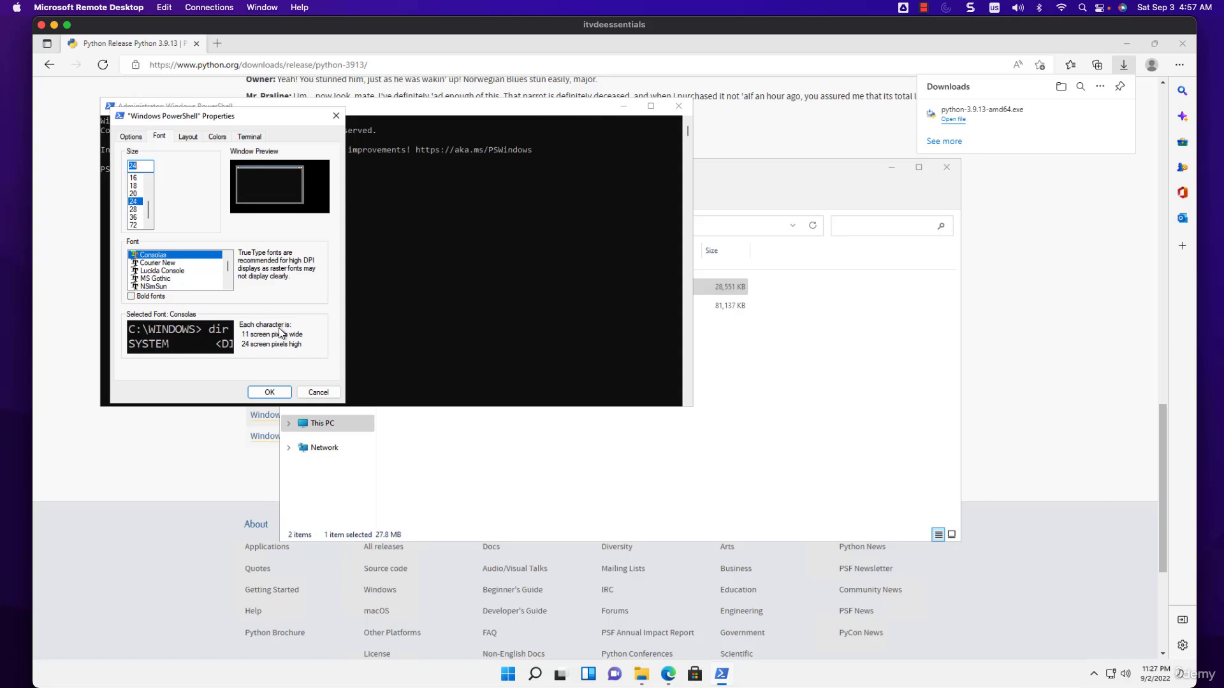
click(270, 390)
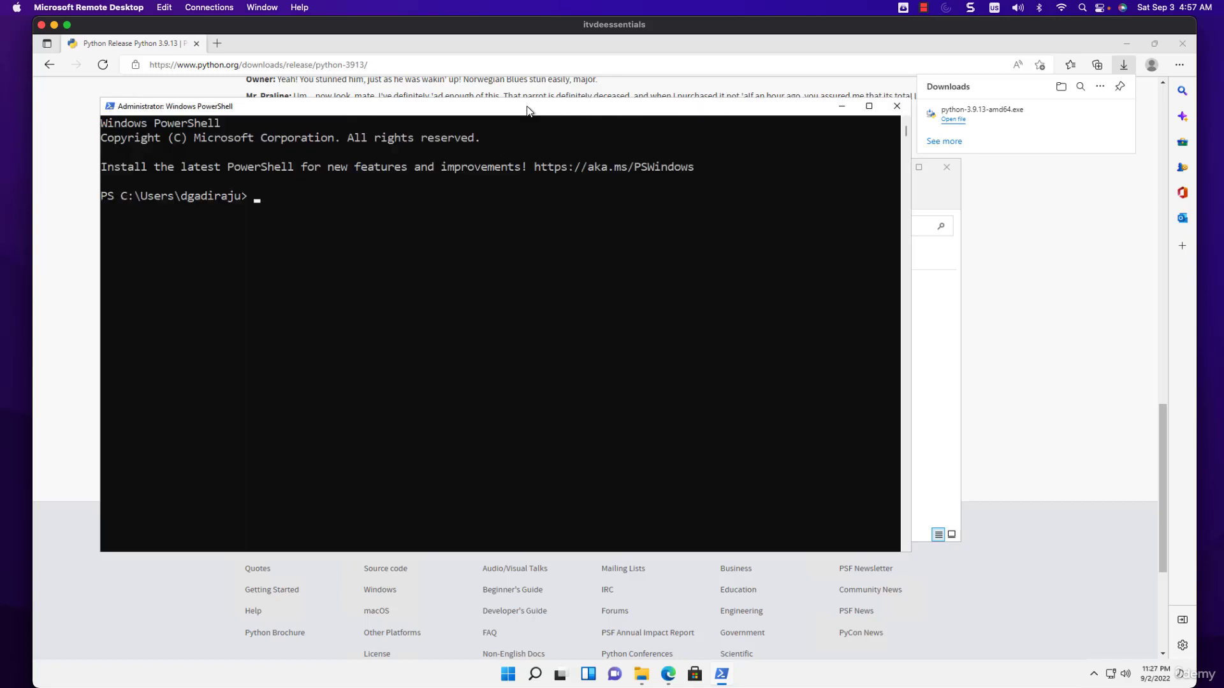
double_click(526, 108)
Try to start Python from PowerShell with the python command, and close the session with exit
text(python)
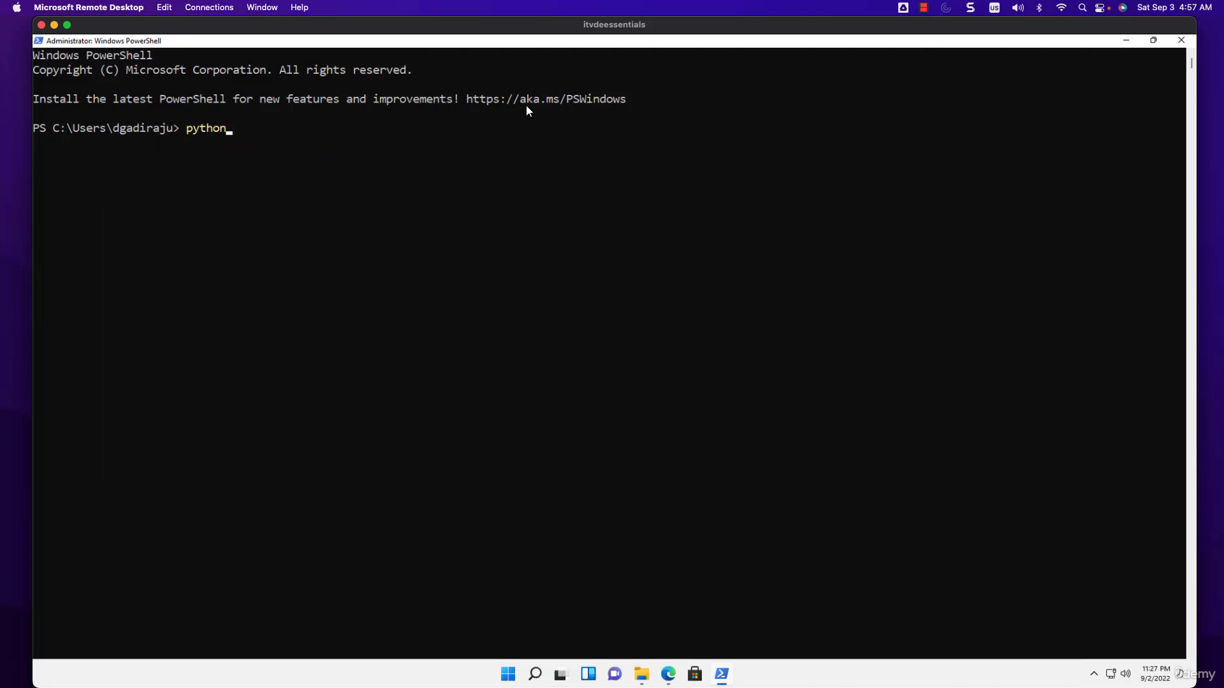
key(Return)
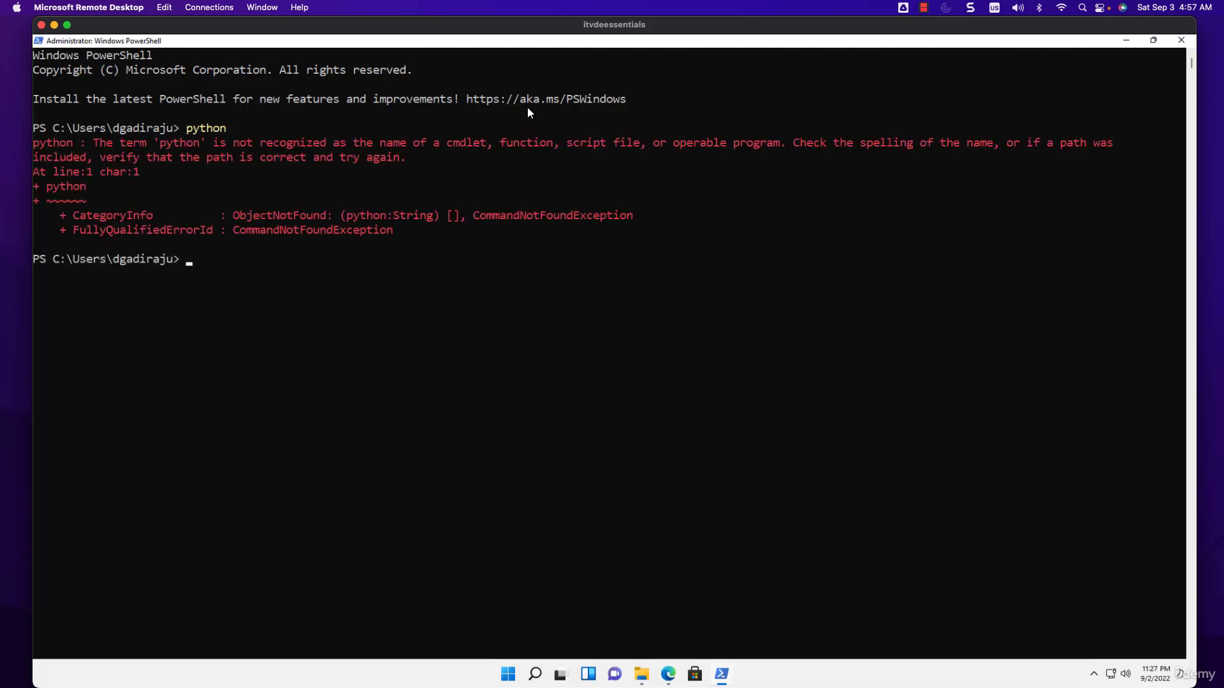
text(pyt)
key(BackSpace)
key(BackSpace)
key(BackSpace)
text(exit)
key(Return)
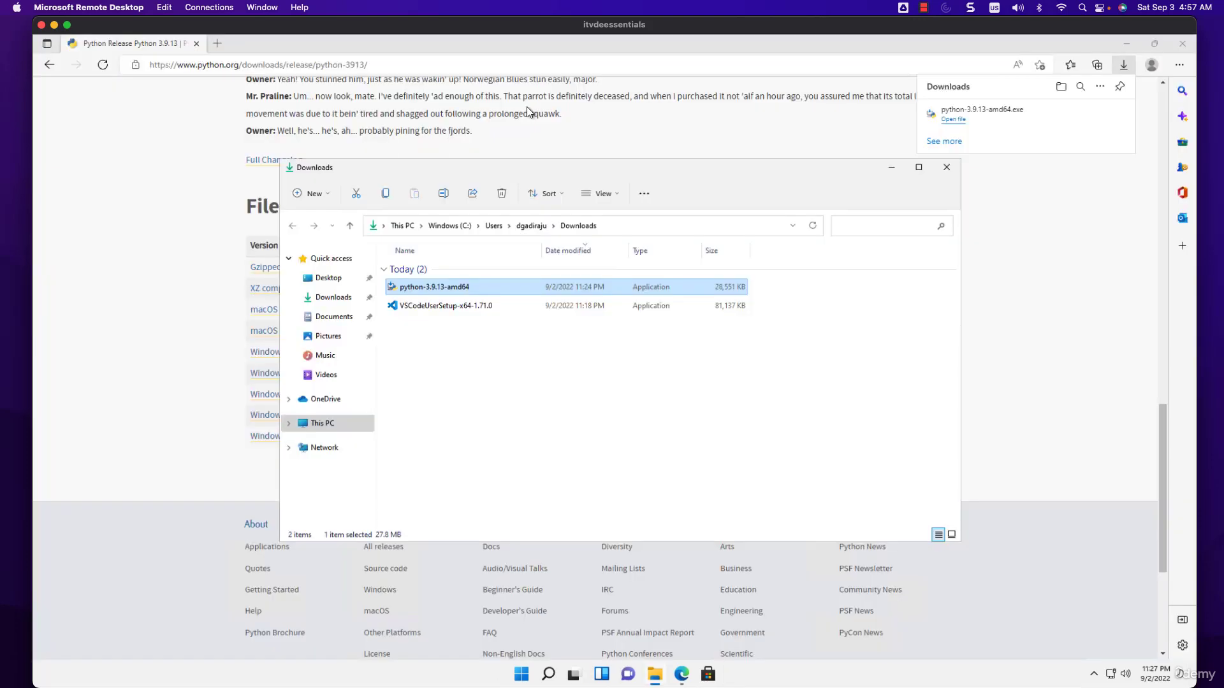
Relaunch Python 3.9 (64-bit) from the recent apps in Windows search and move its console window toward the screen's center
click(552, 677)
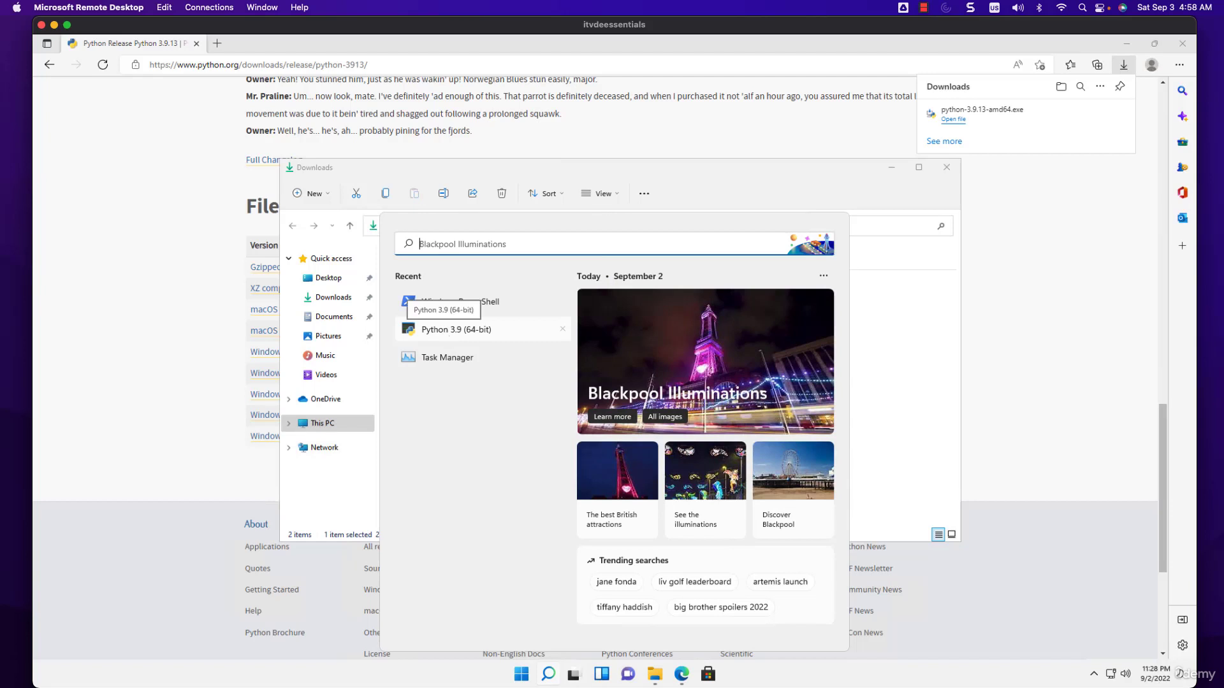
click(444, 330)
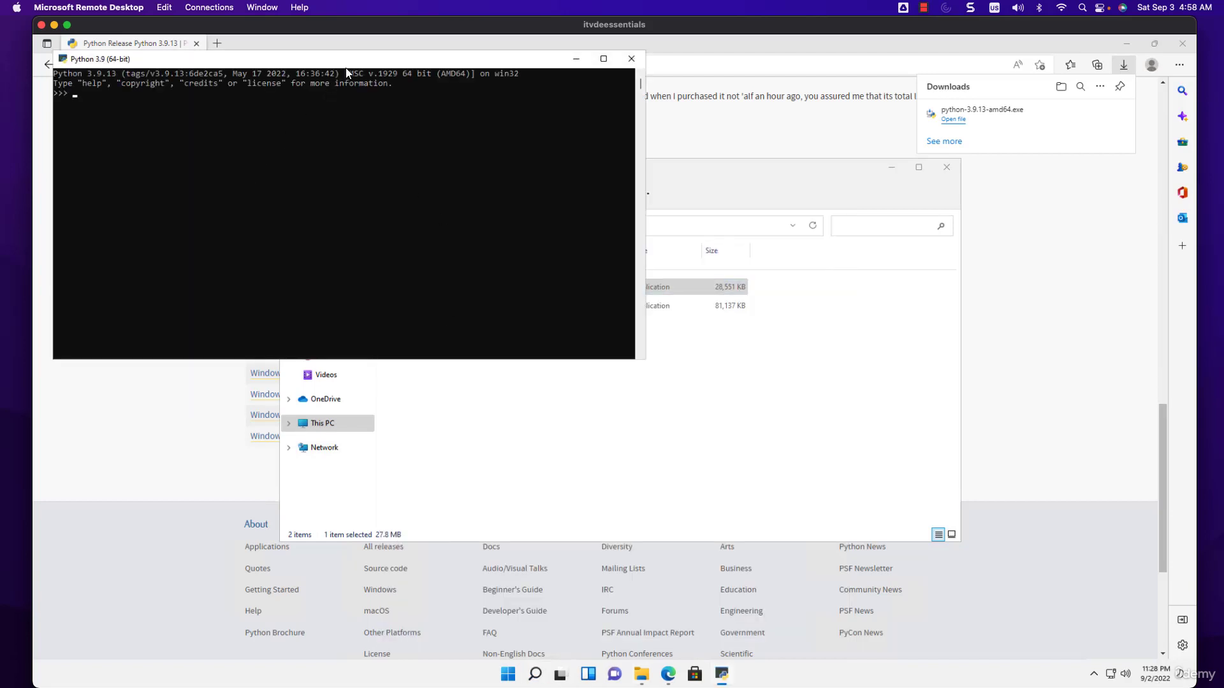
drag(364, 64, 439, 119)
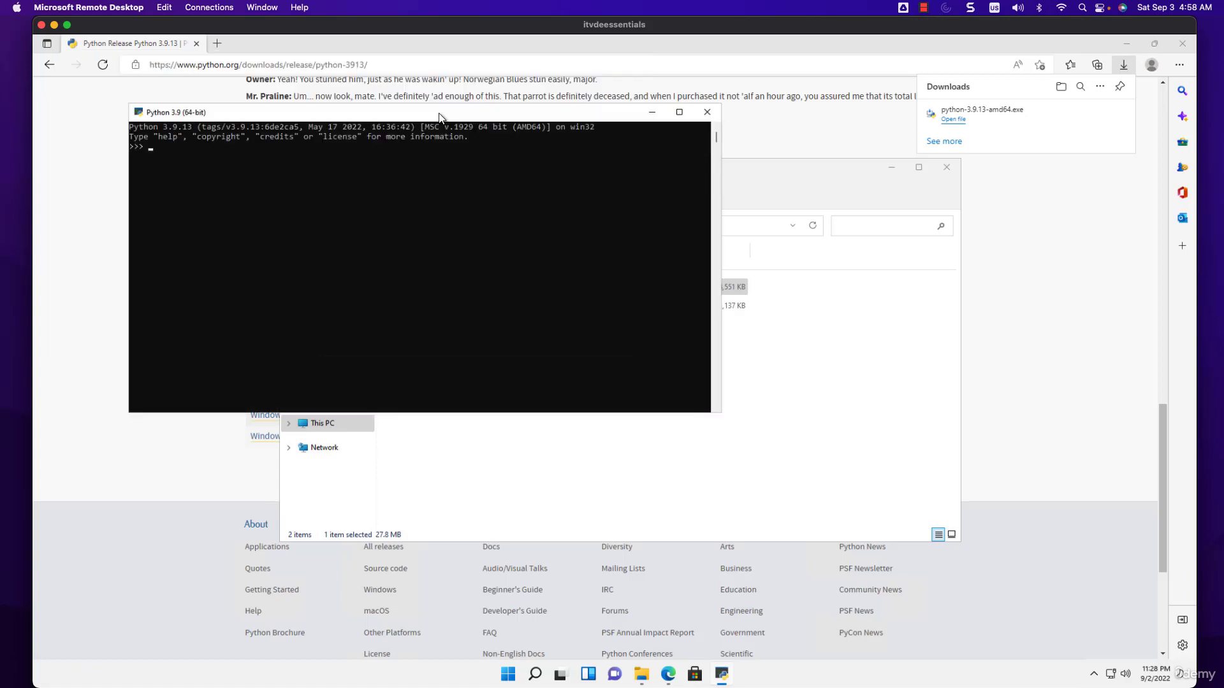